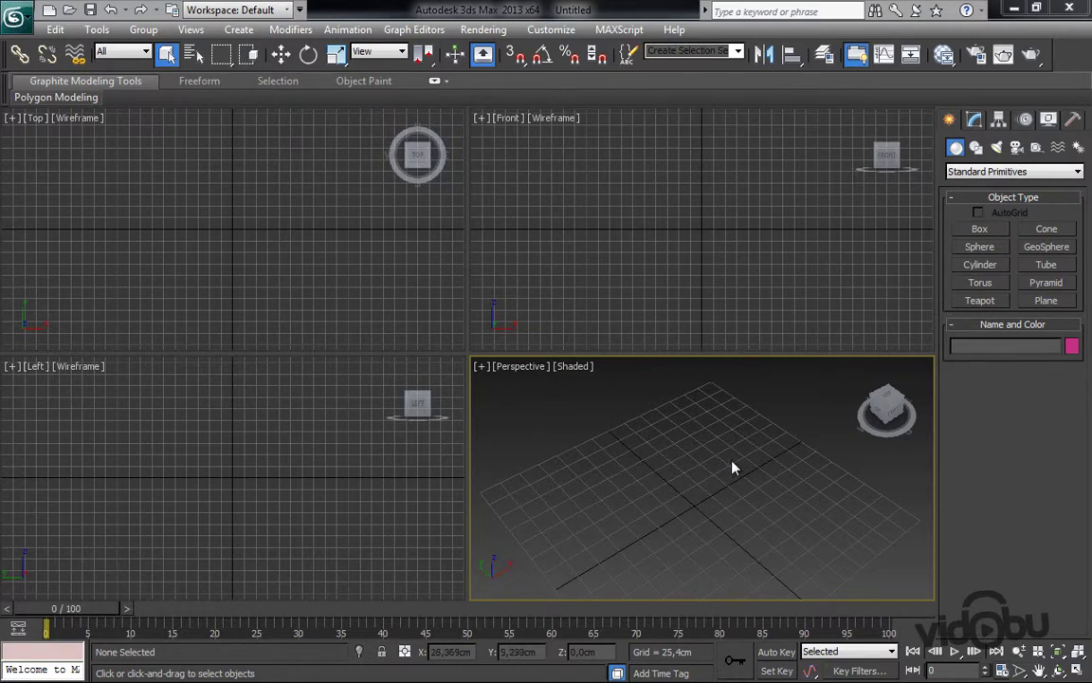
# Create a teapot, Teapot001, at the grid centre with a radius of about 33.9 cm.
pyautogui.click(982, 301)
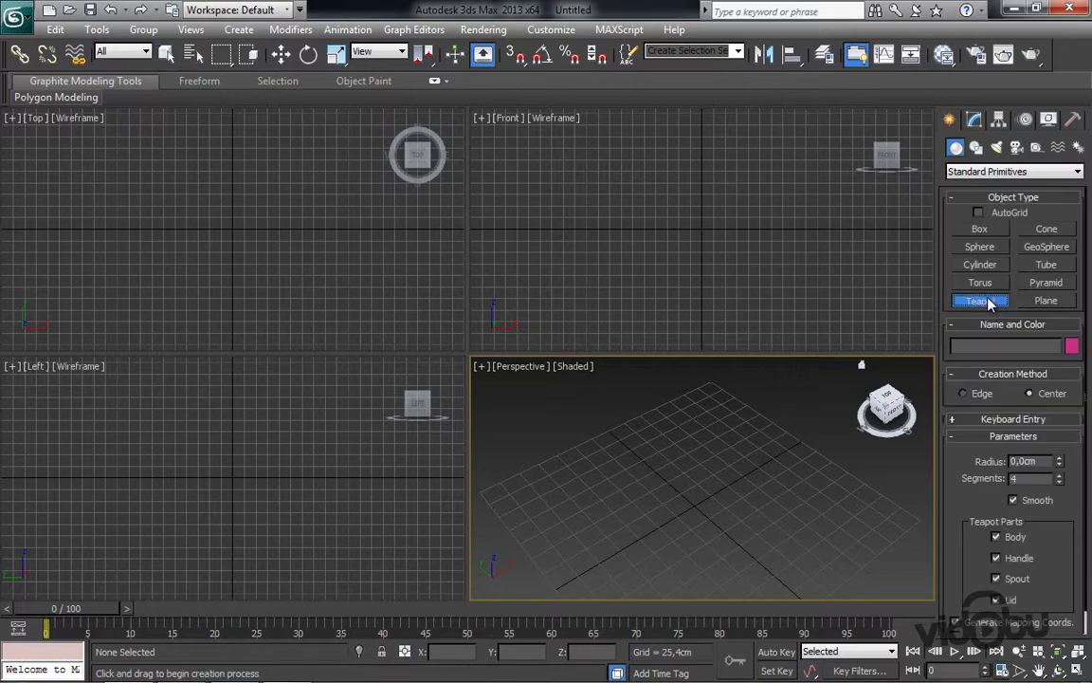
pyautogui.click(683, 485)
pyautogui.moveTo(693, 489); pyautogui.dragTo(749, 493)
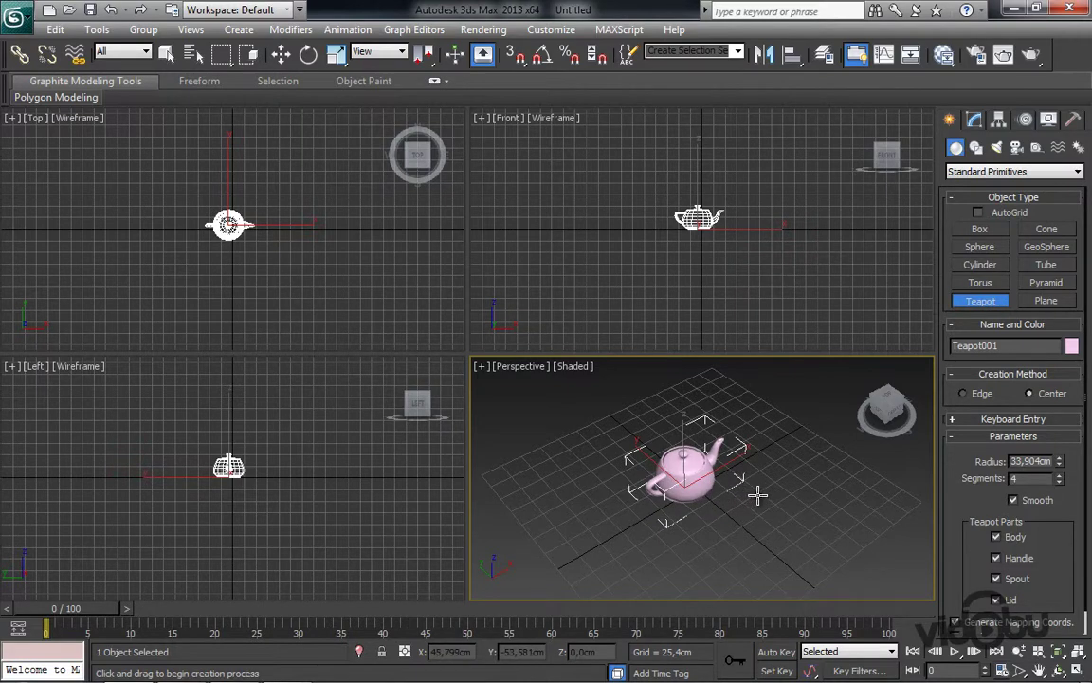
pyautogui.rightClick(749, 486)
# Maximize the Perspective viewport and orbit around the teapot.
pyautogui.scroll(5, 688, 482)
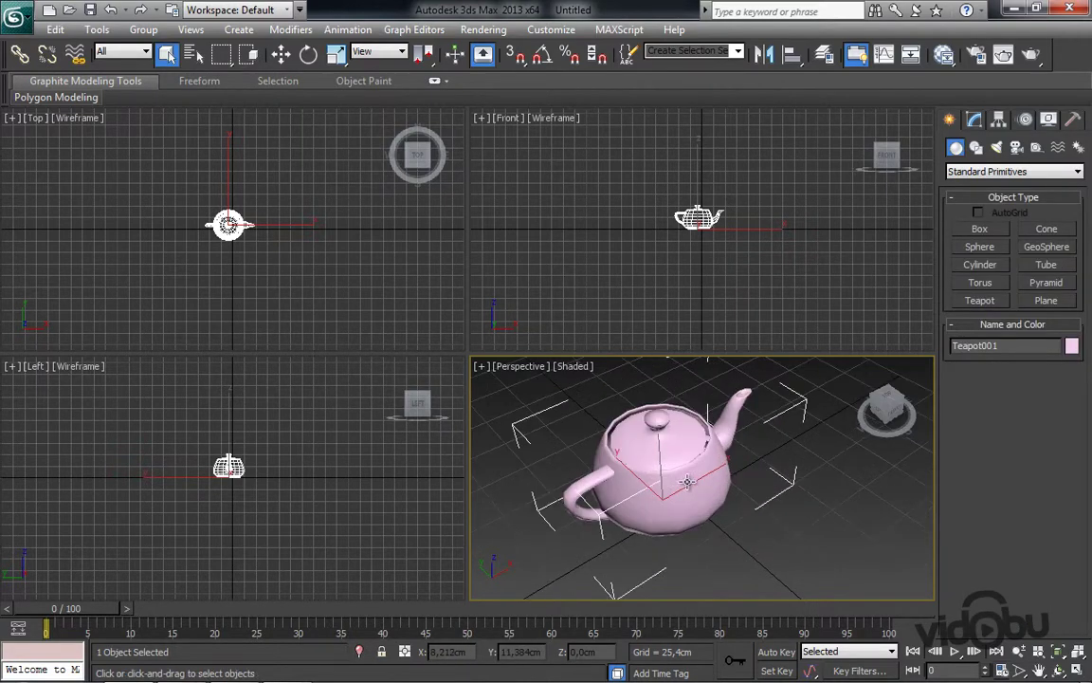
pyautogui.click(1079, 669)
pyautogui.scroll(-1, 554, 439)
pyautogui.scroll(-2, 560, 446)
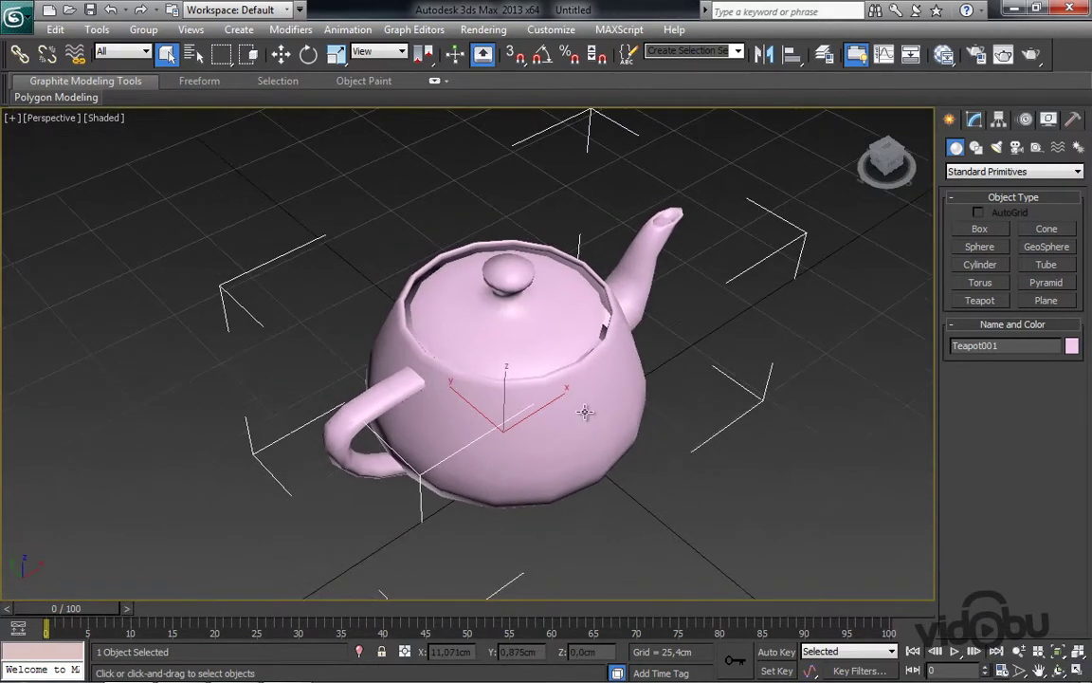
pyautogui.scroll(-1, 580, 471)
pyautogui.moveTo(580, 471)
pyautogui.keyDown('alt'); pyautogui.mouseDown(button='middle')
pyautogui.moveTo(536, 469)
pyautogui.moveTo(500, 430)
pyautogui.moveTo(530, 438)
pyautogui.moveTo(617, 402)
pyautogui.mouseUp(button='middle'); pyautogui.keyUp('alt')
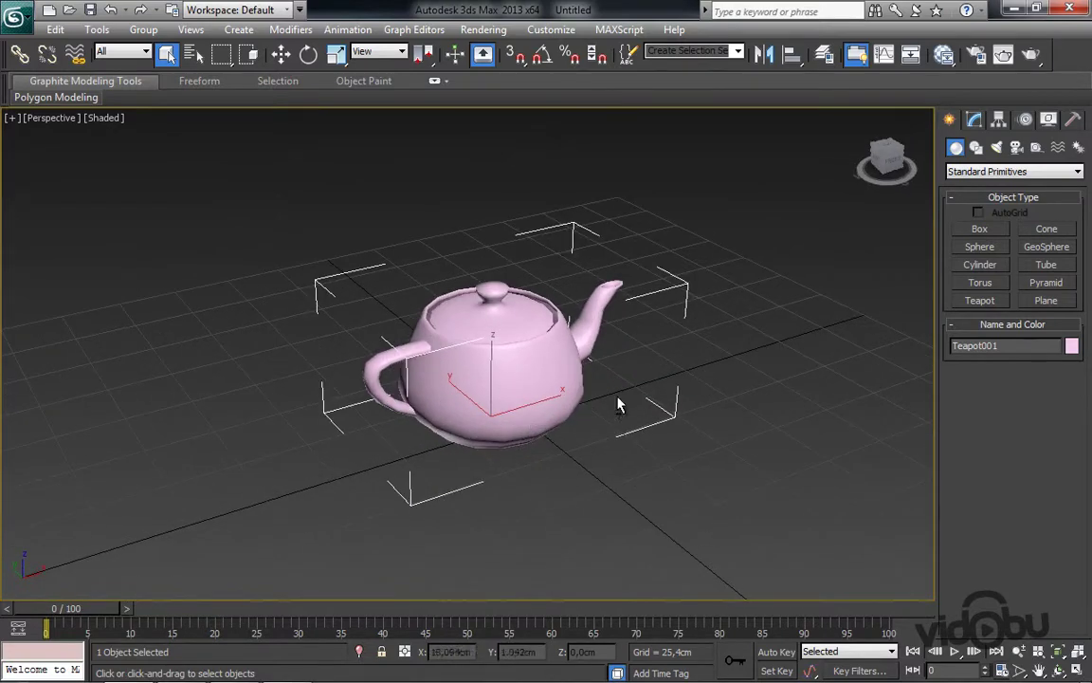
# Open the teapot's parameters in Modify and raise its Segments to 11.
pyautogui.click(975, 121)
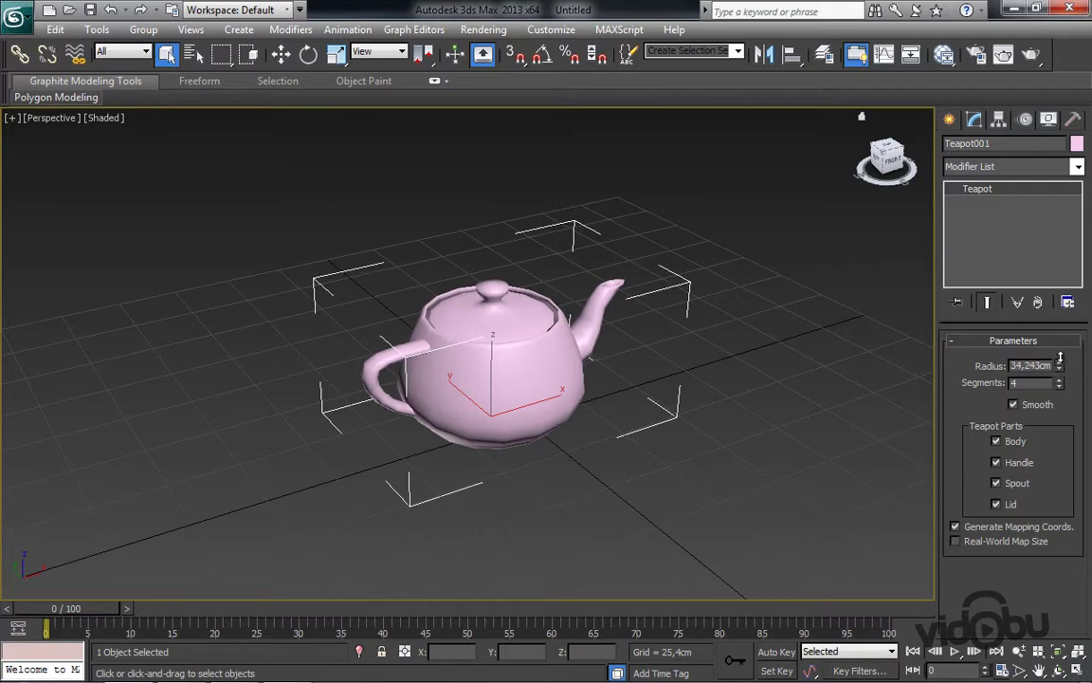
pyautogui.moveTo(1060, 368); pyautogui.dragTo(1063, 387)
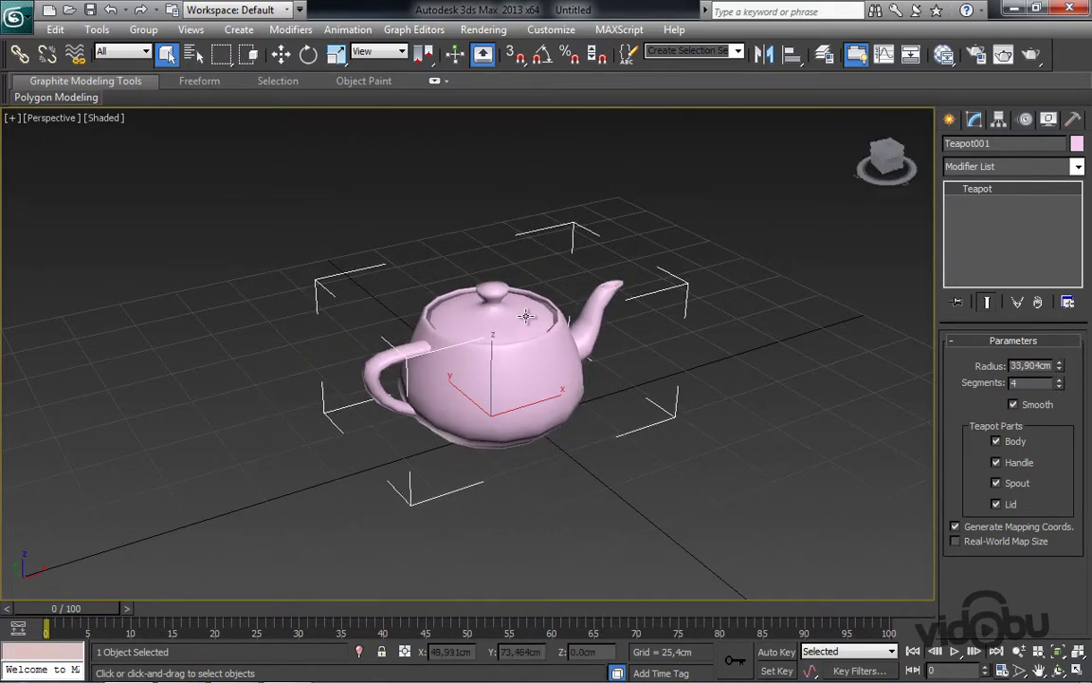
pyautogui.keyDown('alt'); pyautogui.moveTo(467, 303); pyautogui.dragTo(529, 316, button='middle'); pyautogui.keyUp('alt')
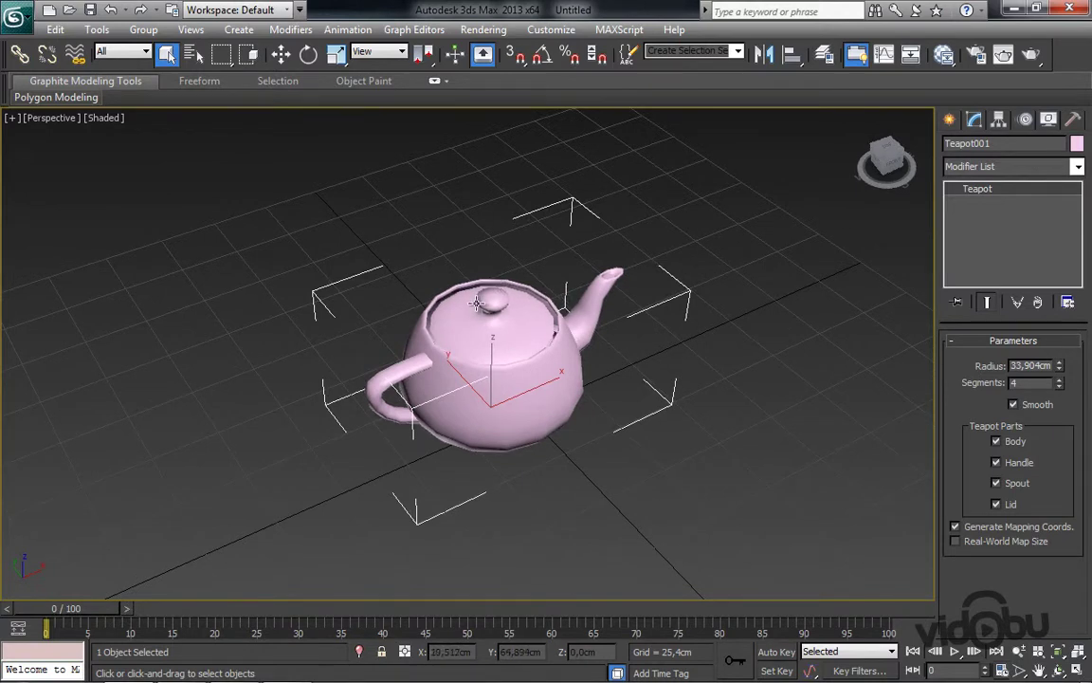
pyautogui.scroll(1, 438, 322)
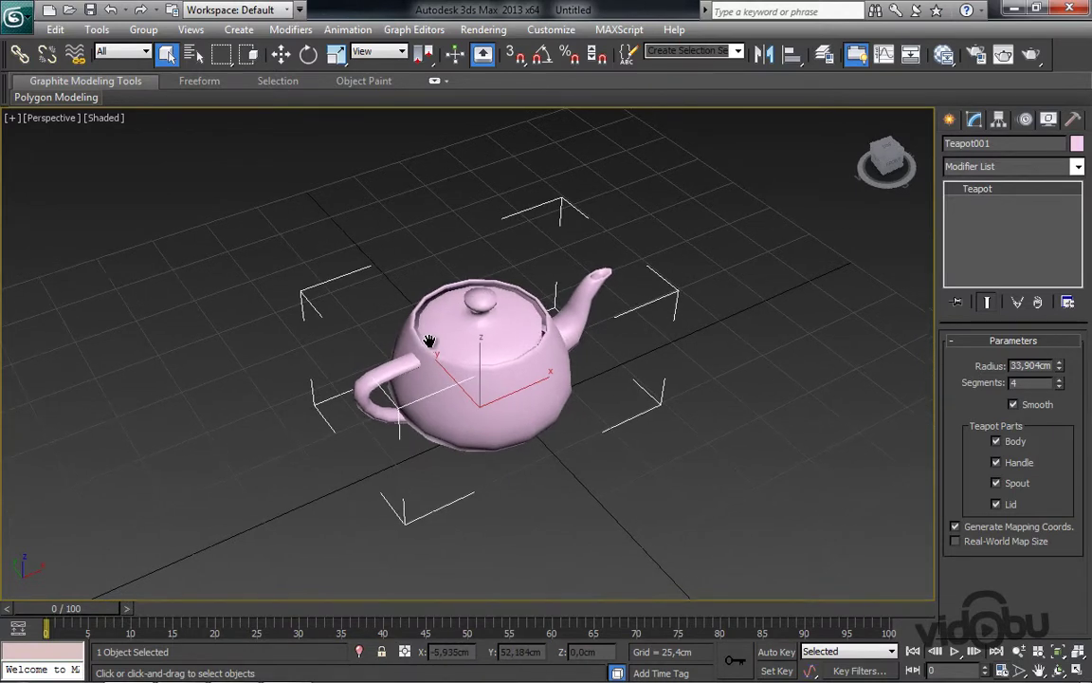
pyautogui.scroll(2, 436, 333)
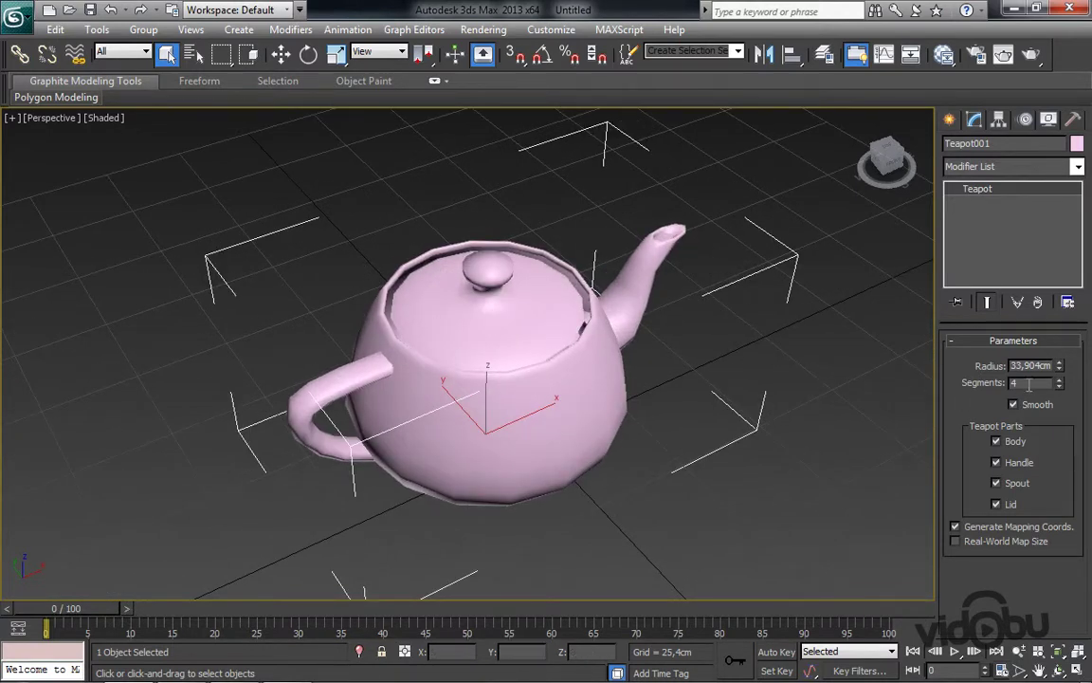
pyautogui.moveTo(1060, 385); pyautogui.dragTo(1051, 316)
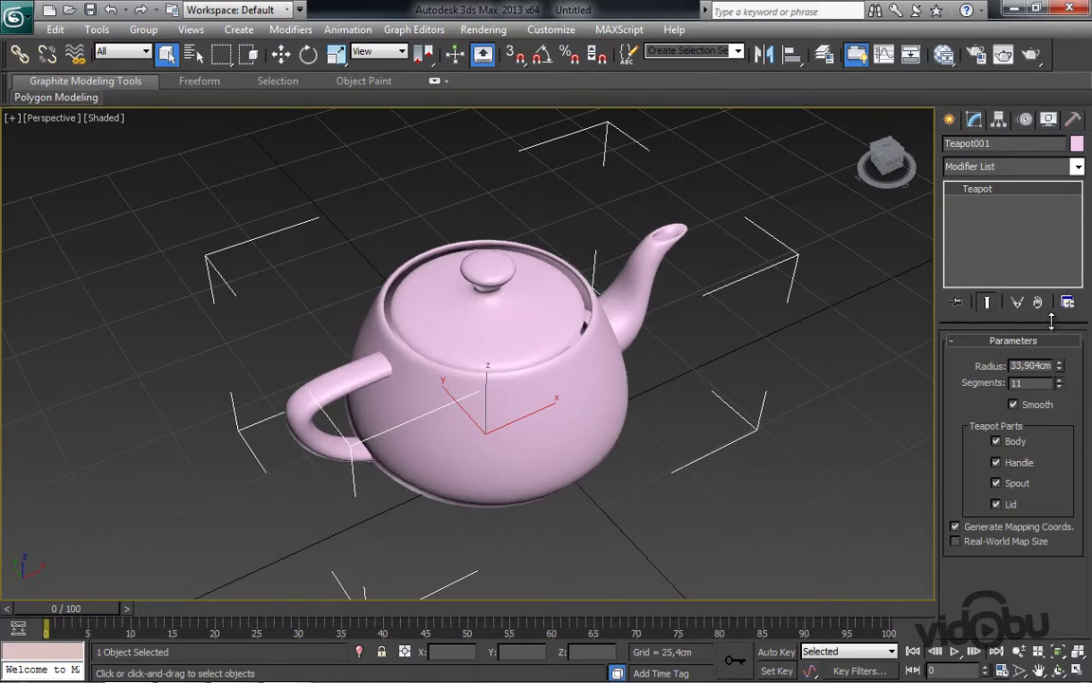
# Toggle the teapot's Smooth, Body and Handle options off and back on.
pyautogui.click(1014, 405)
pyautogui.click(1014, 405)
pyautogui.click(1004, 444)
pyautogui.click(1004, 444)
pyautogui.click(1010, 461)
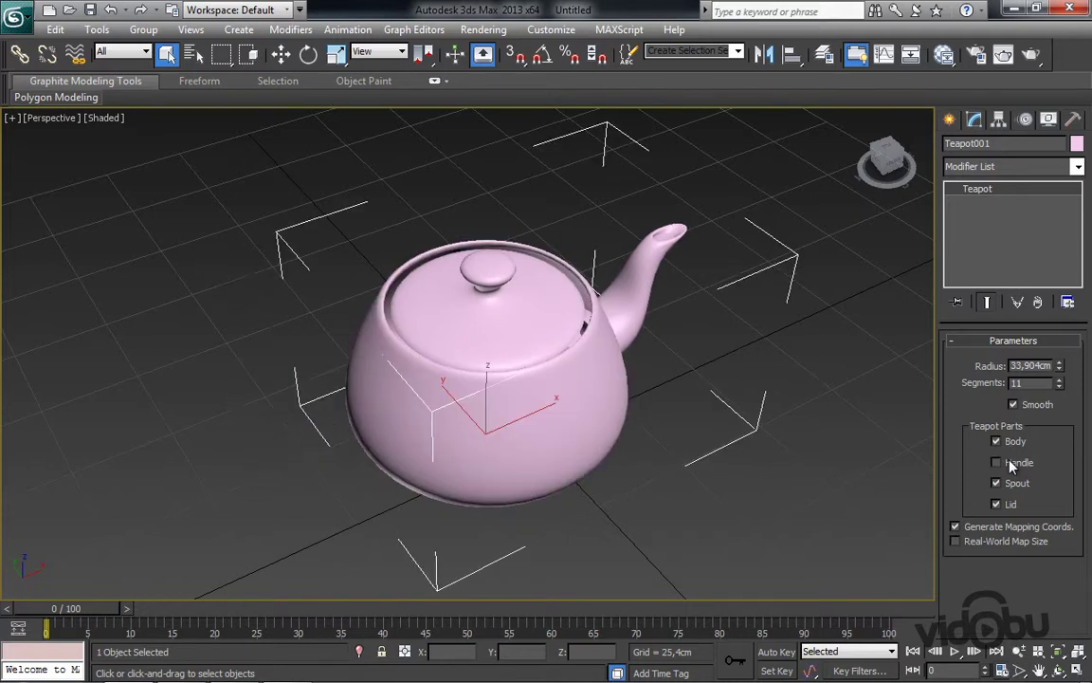
pyautogui.click(1011, 463)
pyautogui.click(1011, 463)
pyautogui.click(1011, 463)
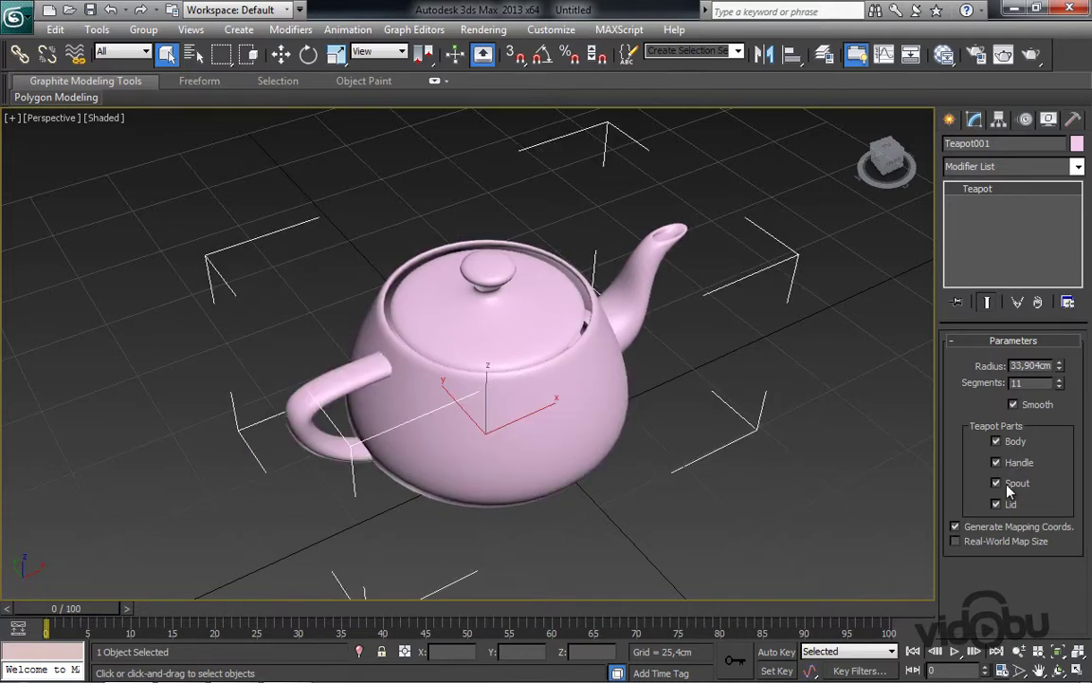
# Toggle the teapot's Spout and Lid parts off and back on.
pyautogui.click(1008, 487)
pyautogui.click(1009, 485)
pyautogui.click(1008, 486)
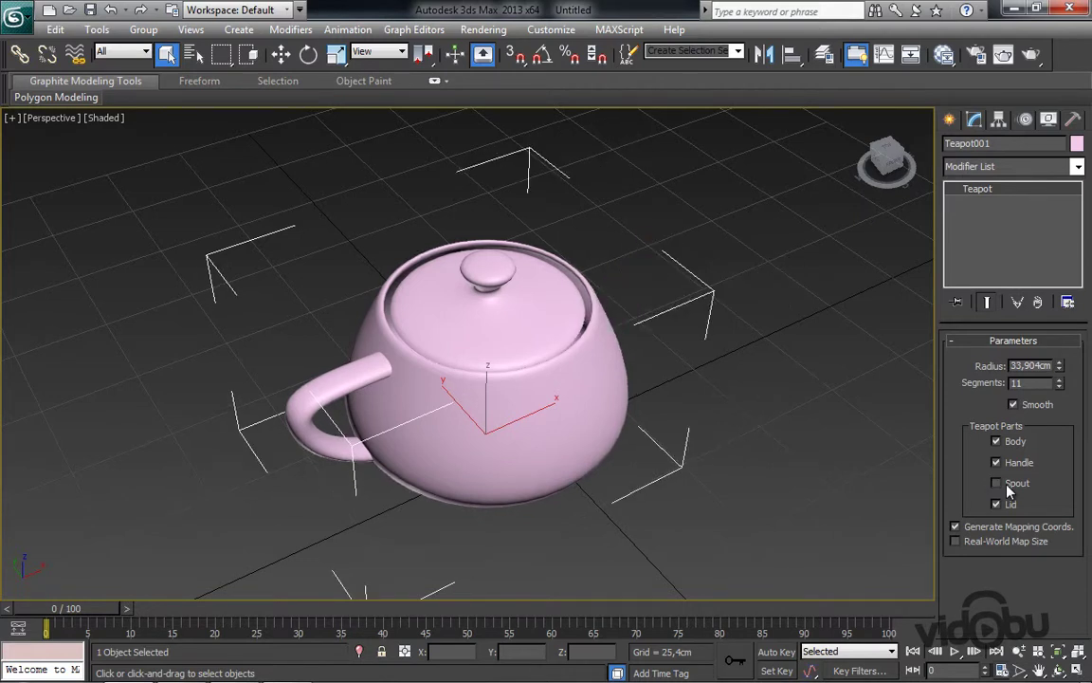
pyautogui.click(1008, 485)
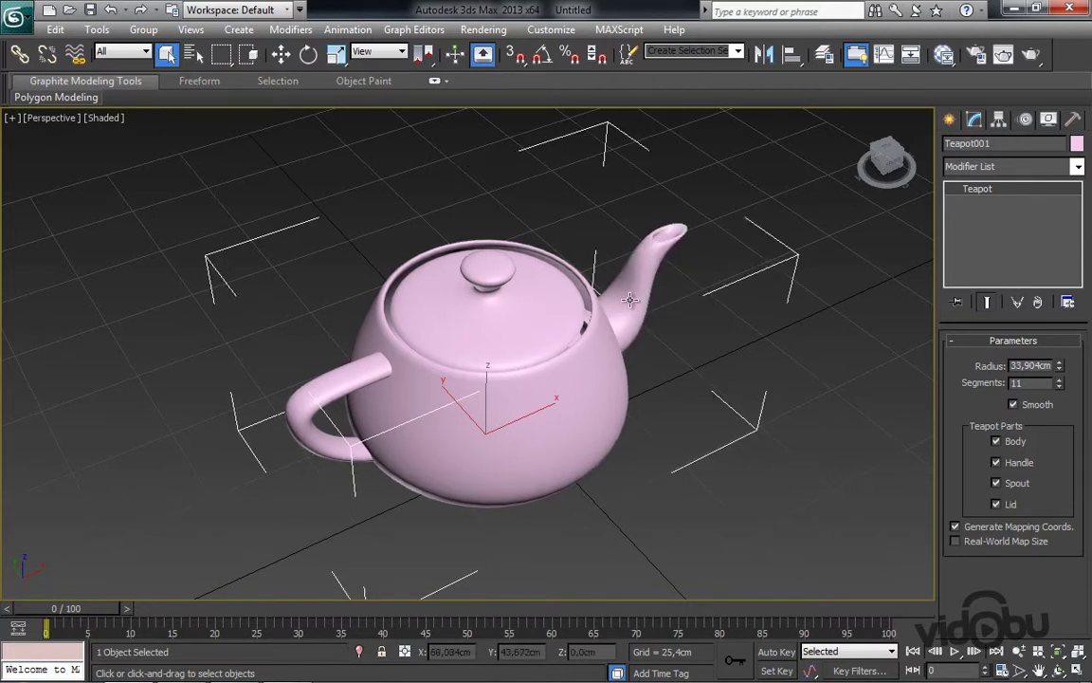
pyautogui.click(1014, 505)
pyautogui.click(1015, 506)
pyautogui.click(1015, 509)
pyautogui.click(1014, 508)
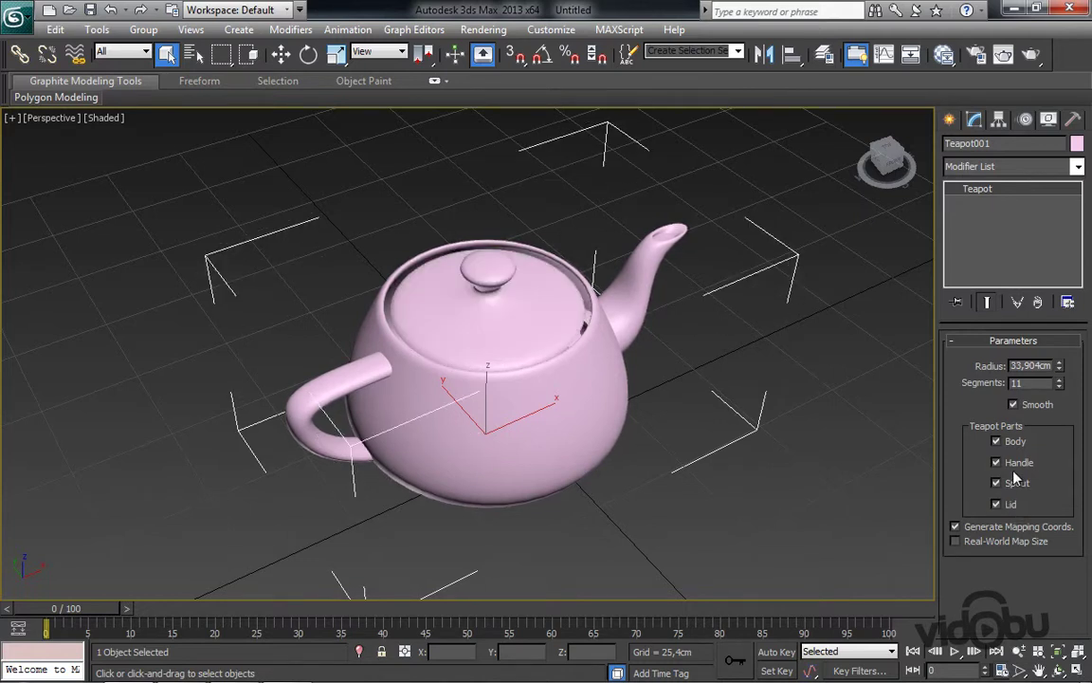
# Remove and restore the handle and spout, leaving all four teapot parts shown.
pyautogui.click(1018, 465)
pyautogui.click(1018, 464)
pyautogui.click(1019, 465)
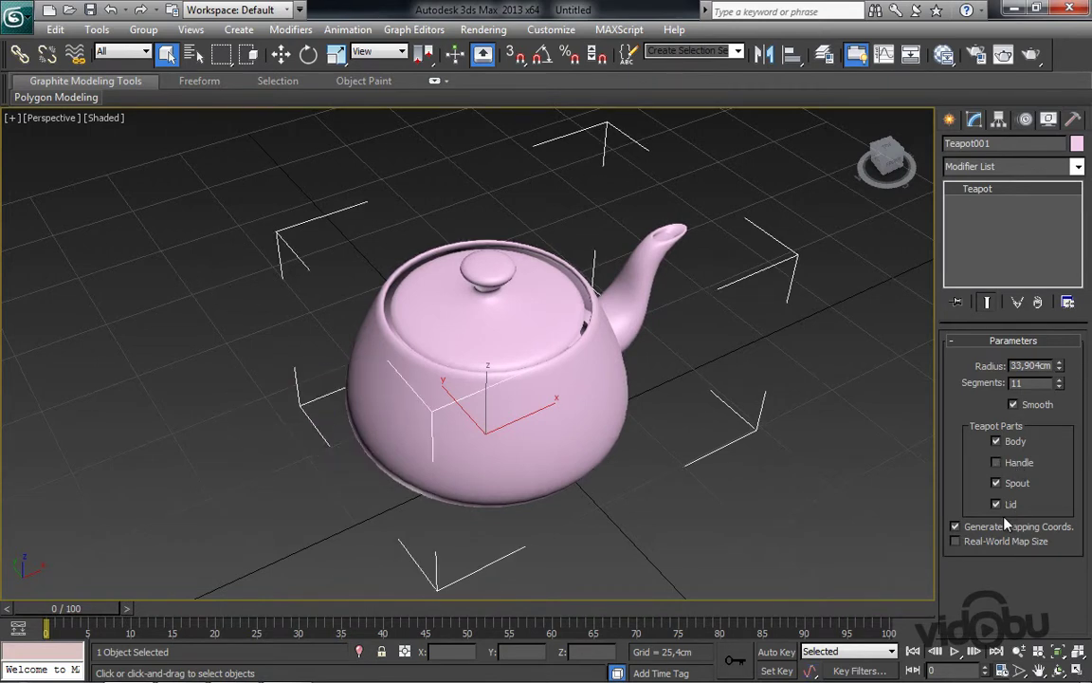
pyautogui.click(1016, 483)
pyautogui.click(1017, 483)
pyautogui.click(1019, 463)
# Move Teapot001 left of the grid centre and bring back the Standard Primitives list.
pyautogui.moveTo(642, 342); pyautogui.dragTo(631, 330, button='middle')
pyautogui.scroll(-2, 626, 265)
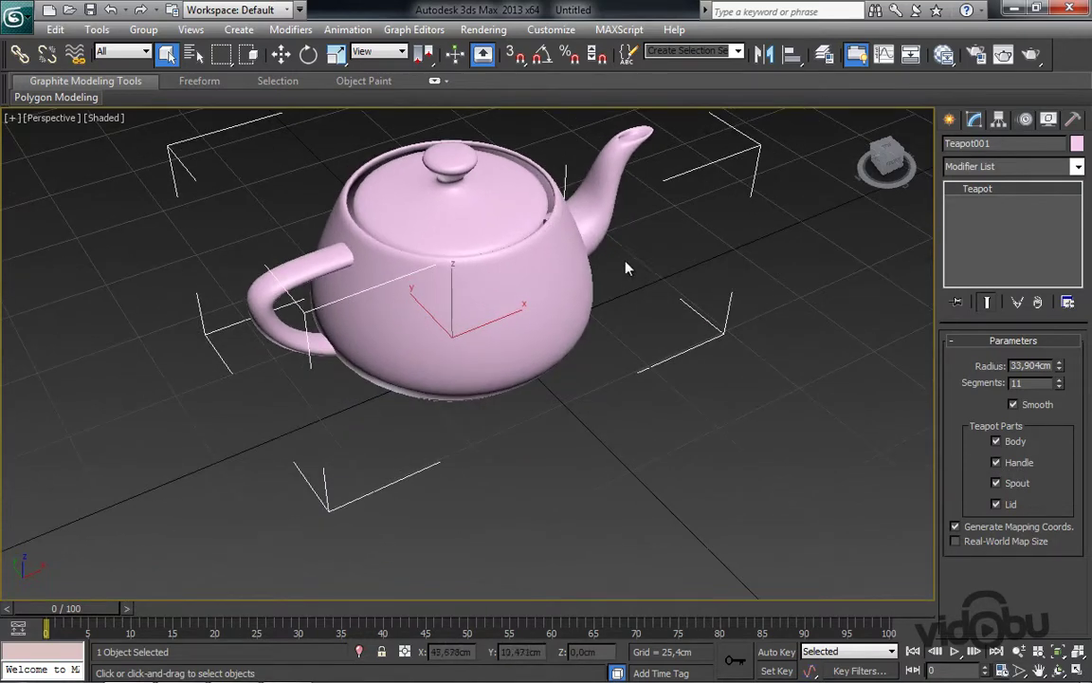
pyautogui.scroll(-3, 626, 266)
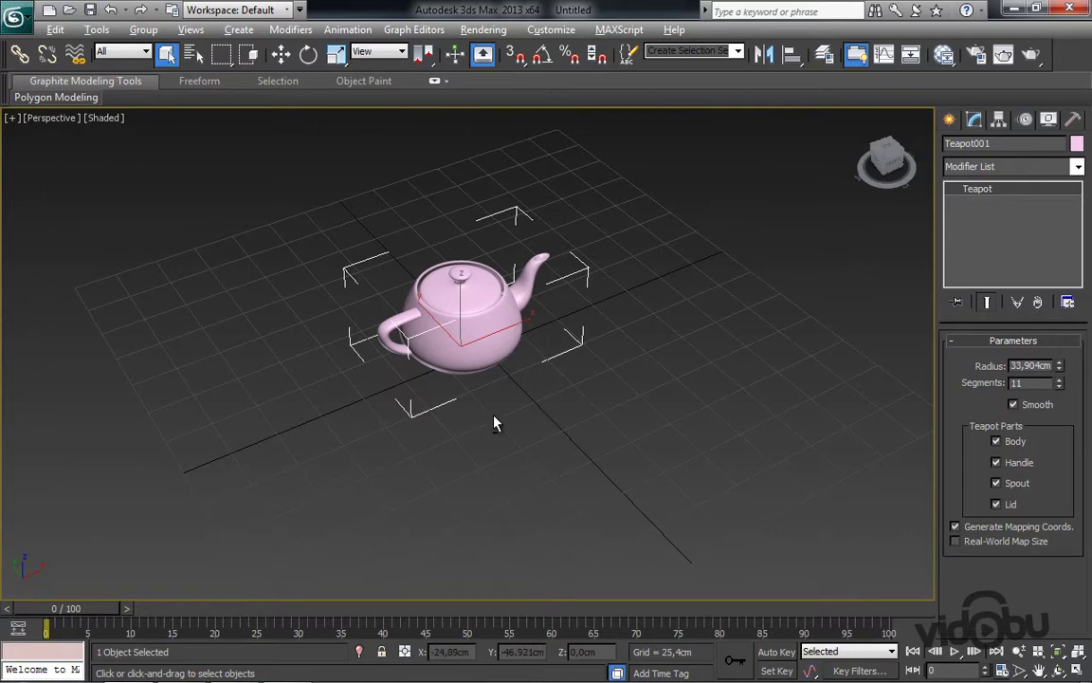
pyautogui.moveTo(493, 423)
pyautogui.keyDown('alt'); pyautogui.mouseDown(button='middle')
pyautogui.moveTo(541, 385)
pyautogui.moveTo(742, 383)
pyautogui.moveTo(669, 399)
pyautogui.moveTo(517, 385)
pyautogui.moveTo(435, 405)
pyautogui.moveTo(549, 414)
pyautogui.moveTo(471, 365)
pyautogui.mouseUp(button='middle'); pyautogui.keyUp('alt')
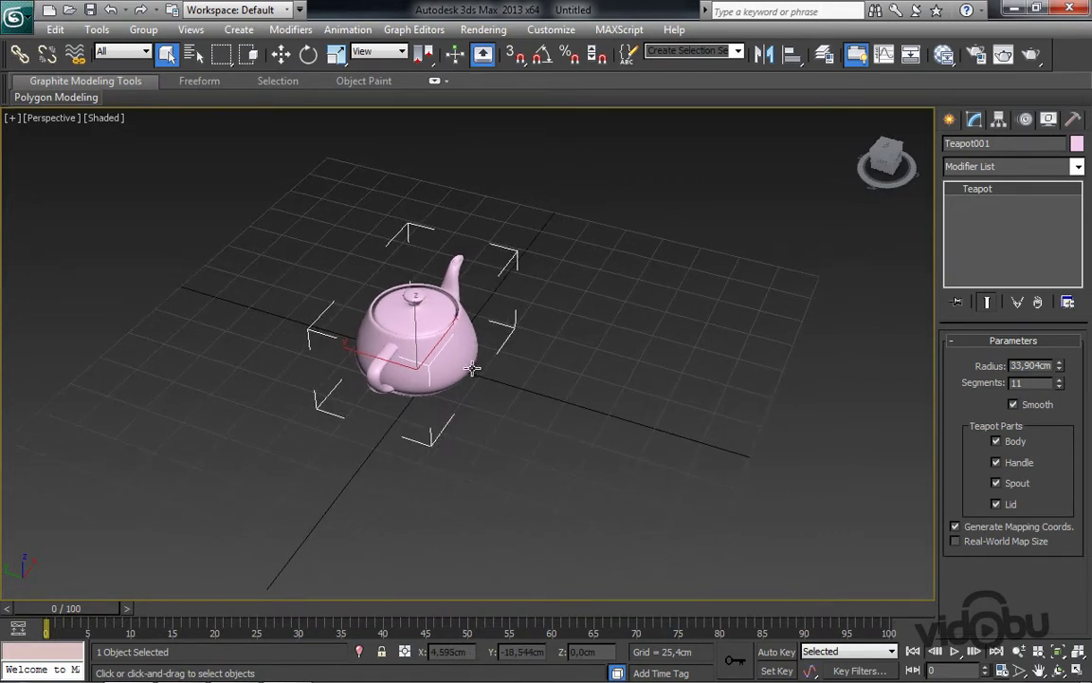
pyautogui.click(282, 54)
pyautogui.moveTo(373, 333)
pyautogui.mouseDown()
pyautogui.moveTo(268, 359)
pyautogui.moveTo(206, 349)
pyautogui.mouseUp()
pyautogui.click(949, 119)
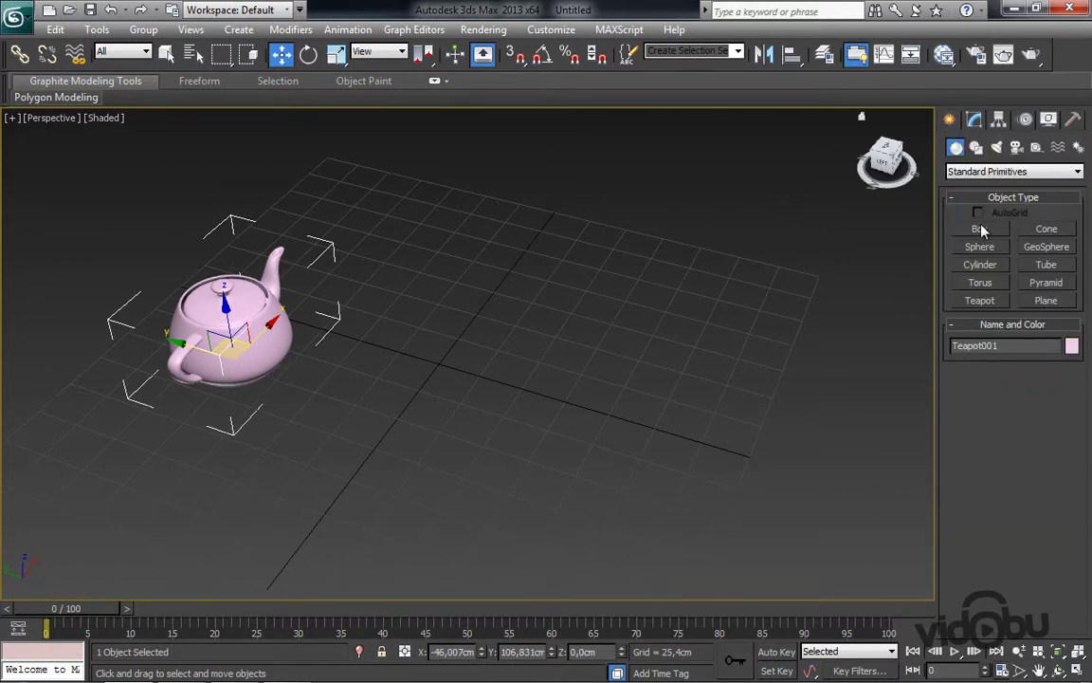
# Create Cone001 beside the teapot, about 71.867 cm tall with a pointed tip.
pyautogui.click(1054, 232)
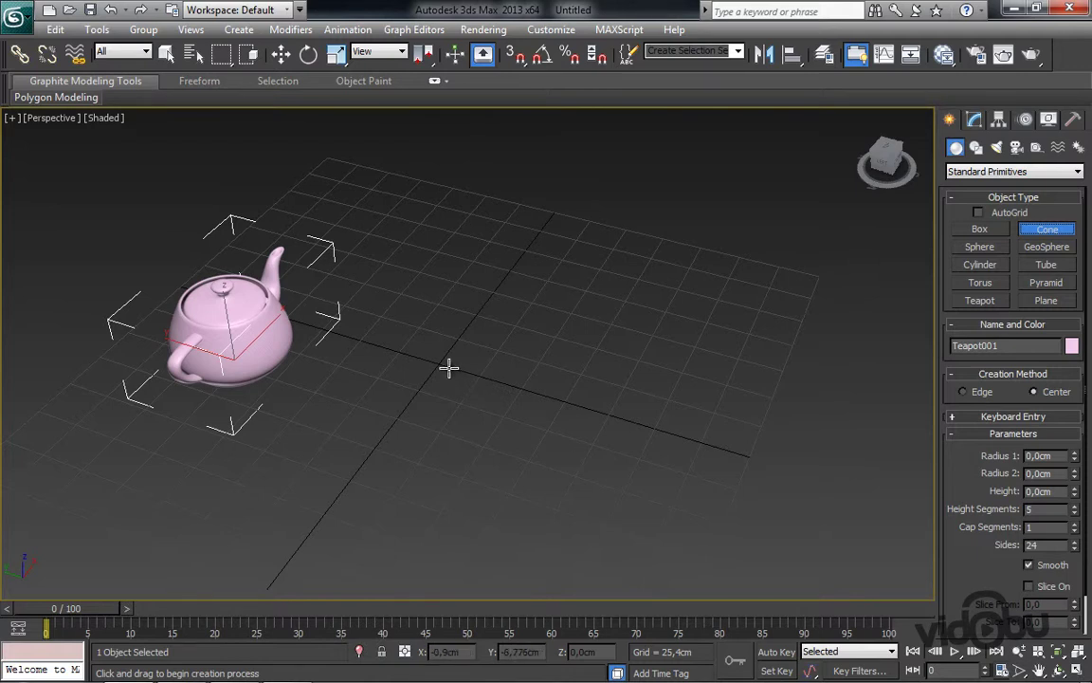
pyautogui.moveTo(449, 368); pyautogui.dragTo(483, 396)
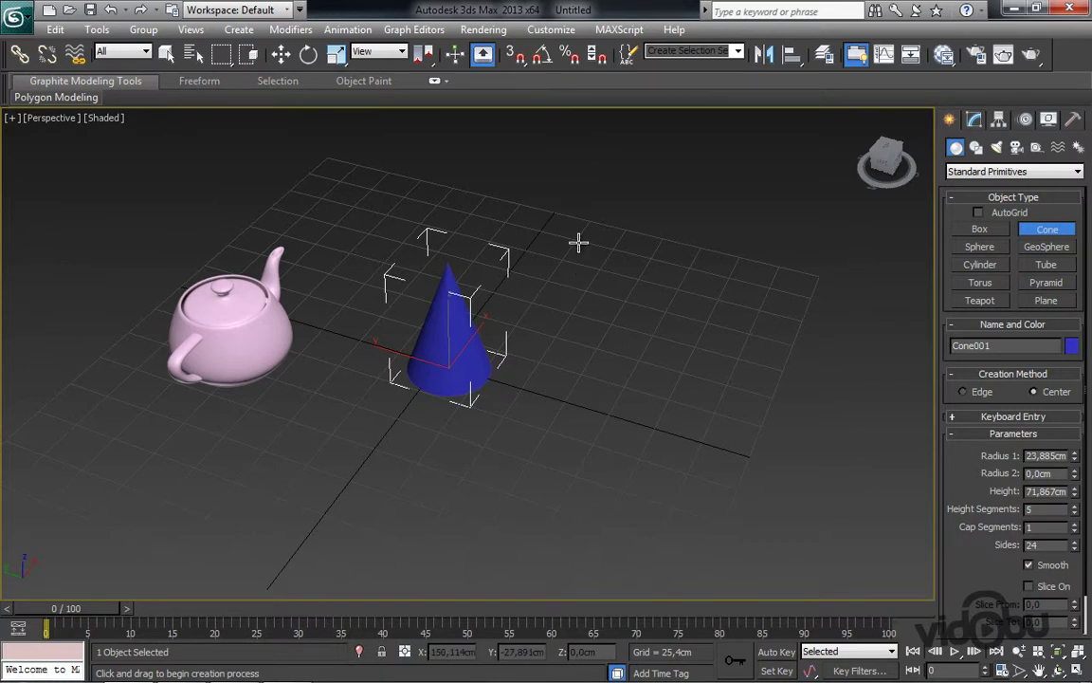
pyautogui.press('w')
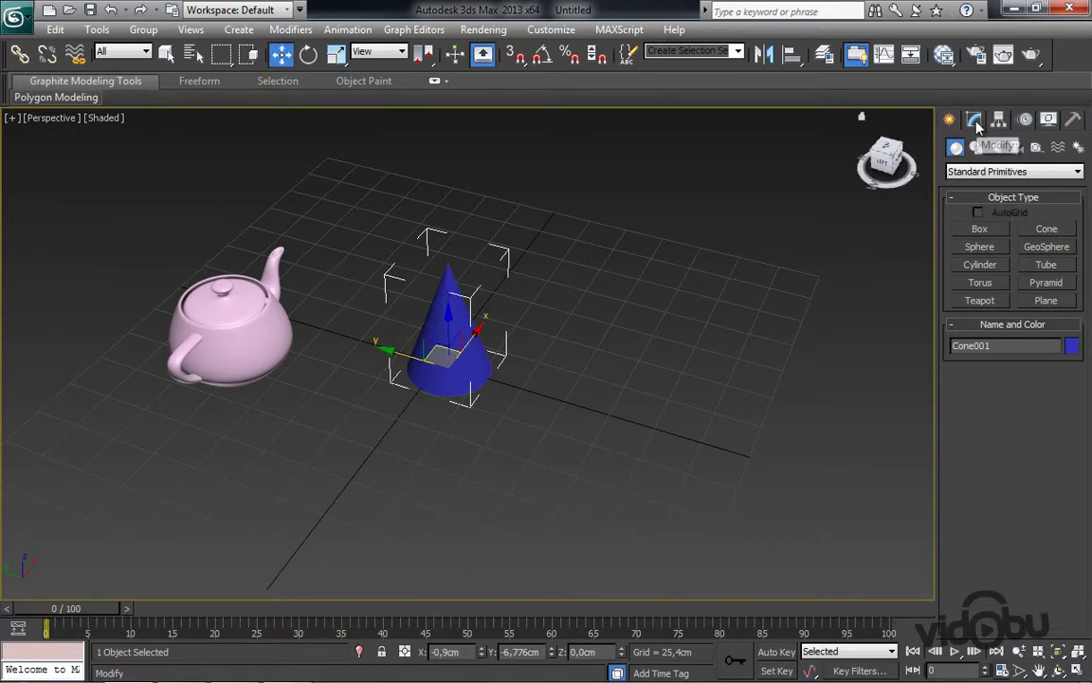
# Set Cone001's Radius 1 to 20,302 cm, Height to 76,897 cm and Height Segments to 13.
pyautogui.click(976, 126)
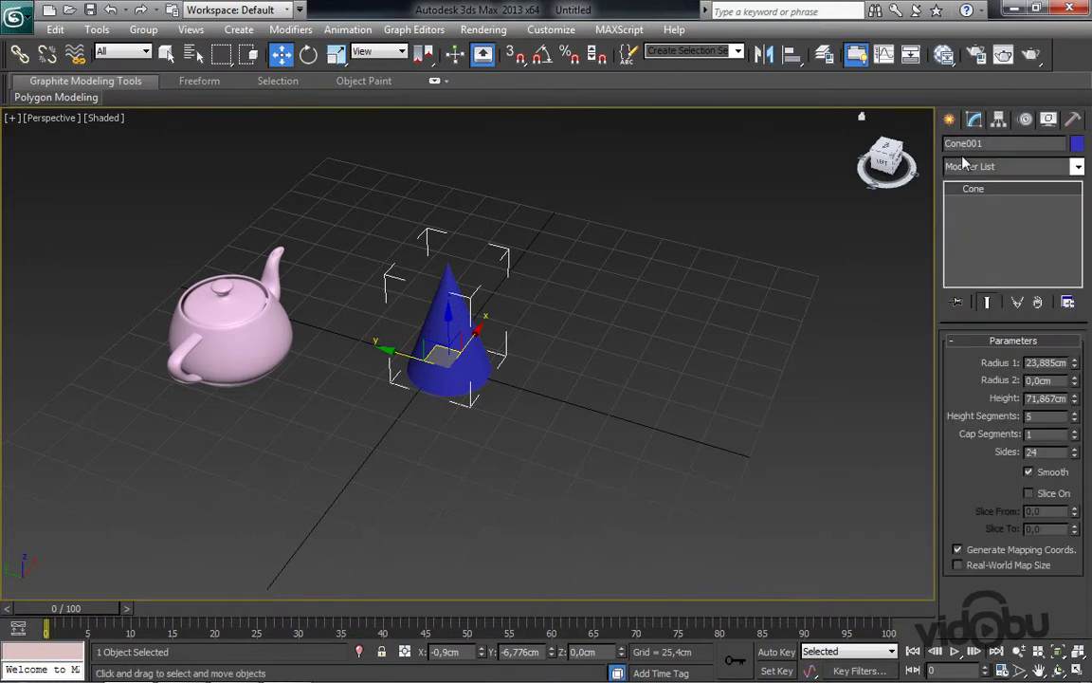
pyautogui.moveTo(1075, 368)
pyautogui.mouseDown()
pyautogui.moveTo(1067, 380)
pyautogui.moveTo(1075, 349)
pyautogui.moveTo(1074, 391)
pyautogui.mouseUp()
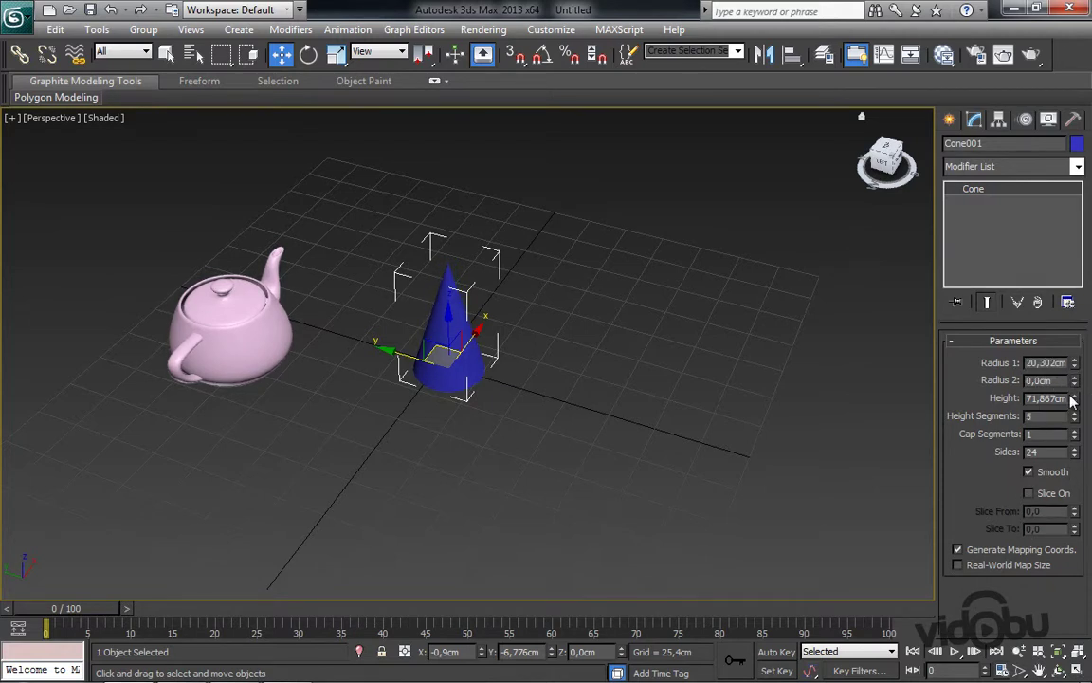
pyautogui.moveTo(1079, 407); pyautogui.dragTo(1079, 424)
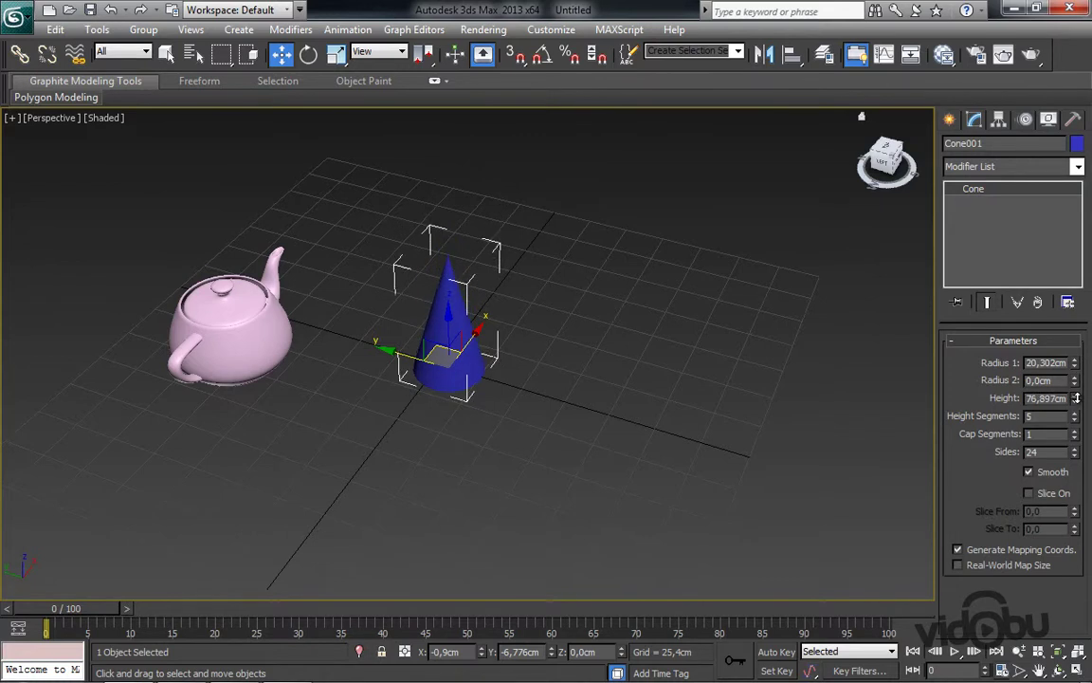
pyautogui.moveTo(1077, 424); pyautogui.dragTo(1086, 351)
pyautogui.moveTo(509, 339); pyautogui.dragTo(472, 325, button='middle')
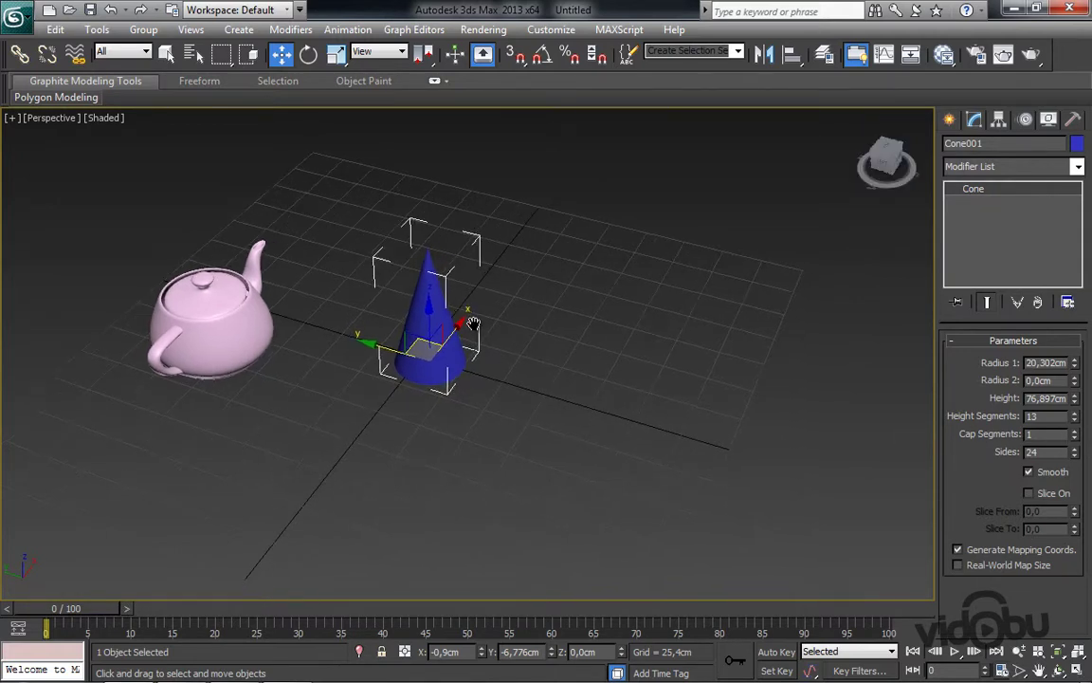
# Create GeoSphere001 with radius 34,422 cm and 4 segments to the right of the cone.
pyautogui.click(949, 121)
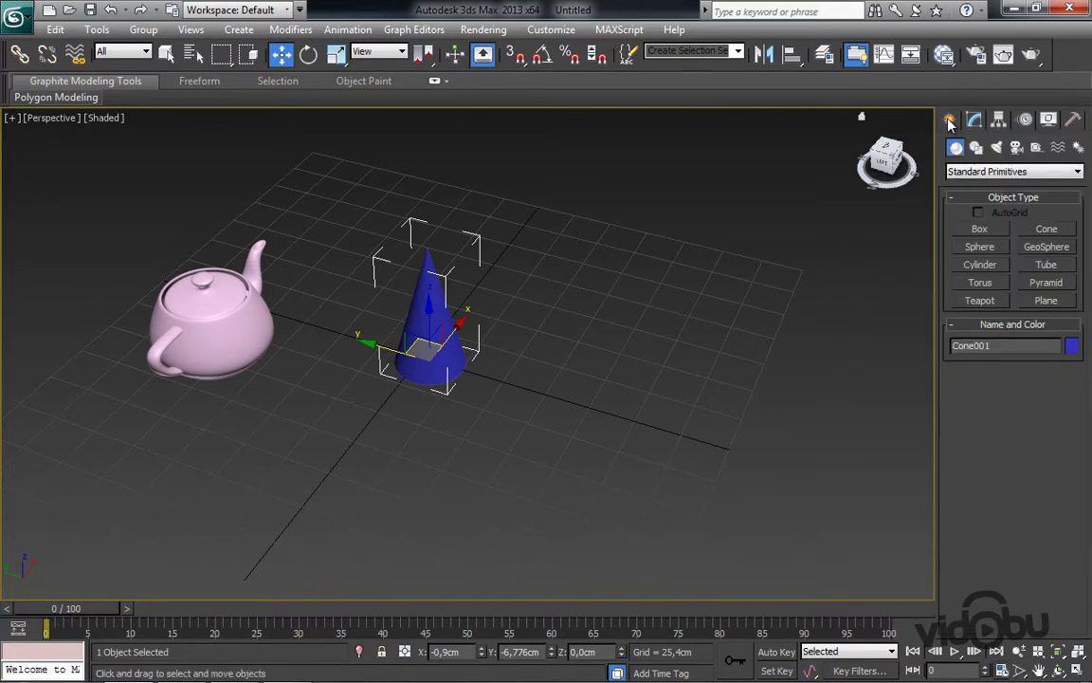
pyautogui.click(1050, 249)
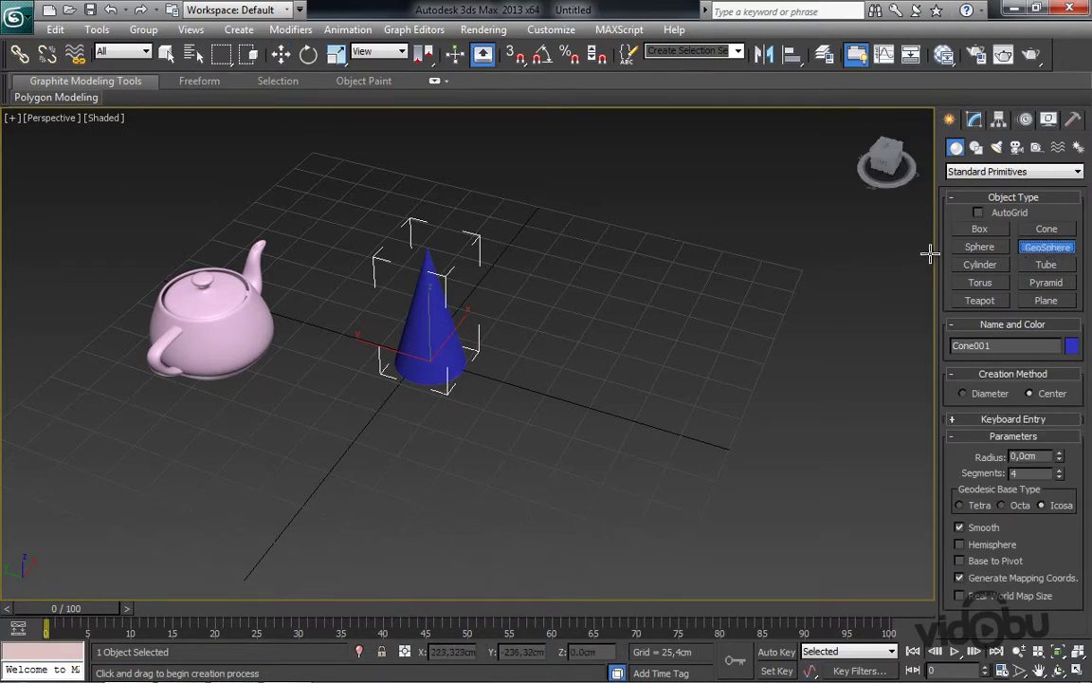
pyautogui.moveTo(656, 332)
pyautogui.mouseDown()
pyautogui.moveTo(696, 377)
pyautogui.moveTo(654, 394)
pyautogui.mouseUp()
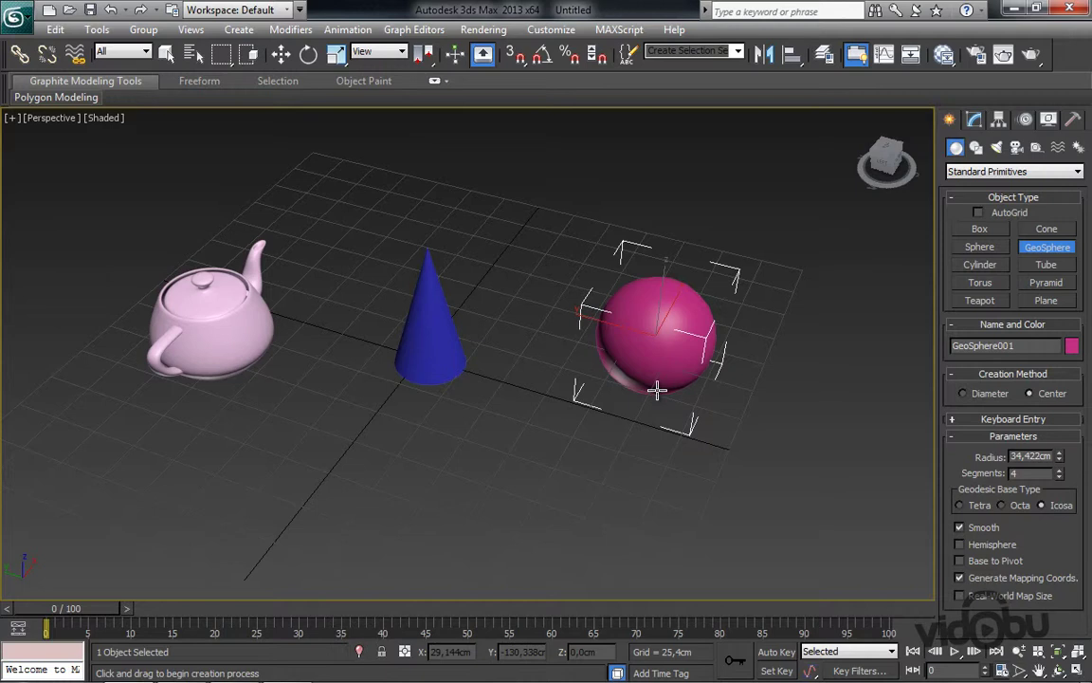
pyautogui.press('w')
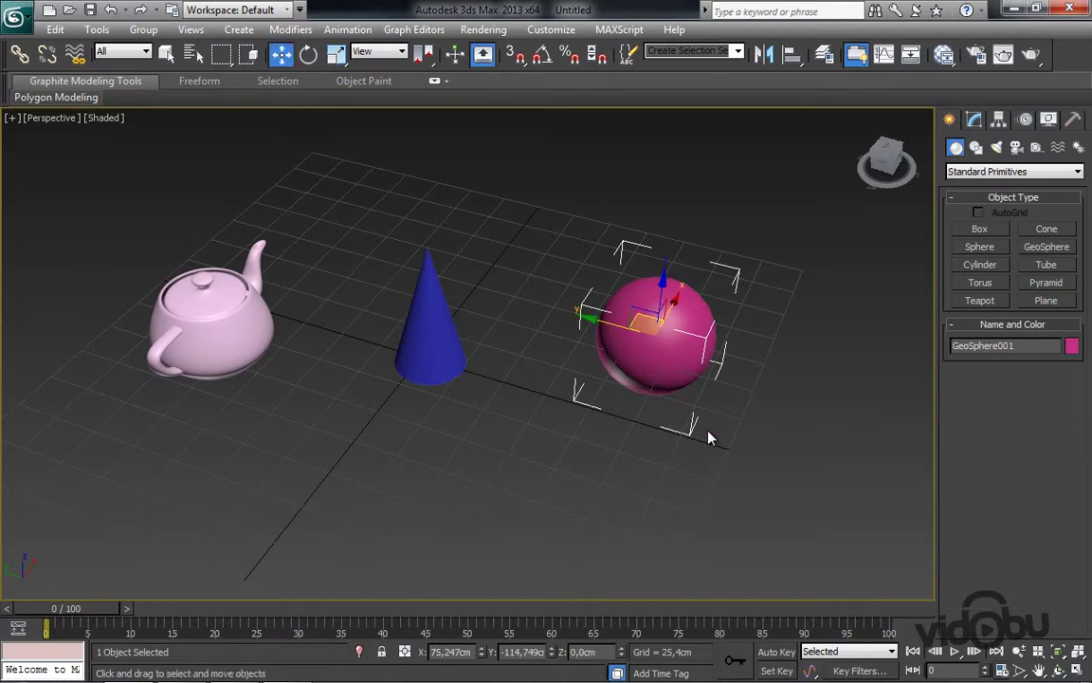
pyautogui.moveTo(690, 422)
pyautogui.keyDown('alt'); pyautogui.mouseDown(button='middle')
pyautogui.moveTo(571, 330)
pyautogui.moveTo(599, 370)
pyautogui.moveTo(556, 373)
pyautogui.moveTo(633, 366)
pyautogui.moveTo(542, 368)
pyautogui.moveTo(595, 368)
pyautogui.moveTo(663, 415)
pyautogui.mouseUp(button='middle'); pyautogui.keyUp('alt')
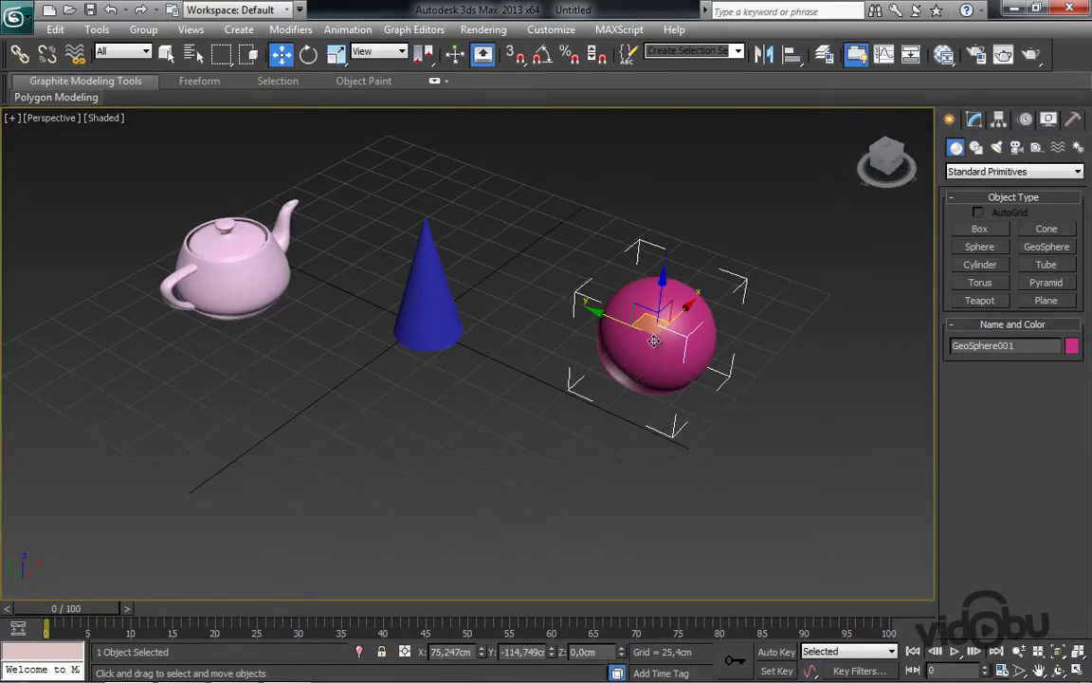
pyautogui.click(1047, 248)
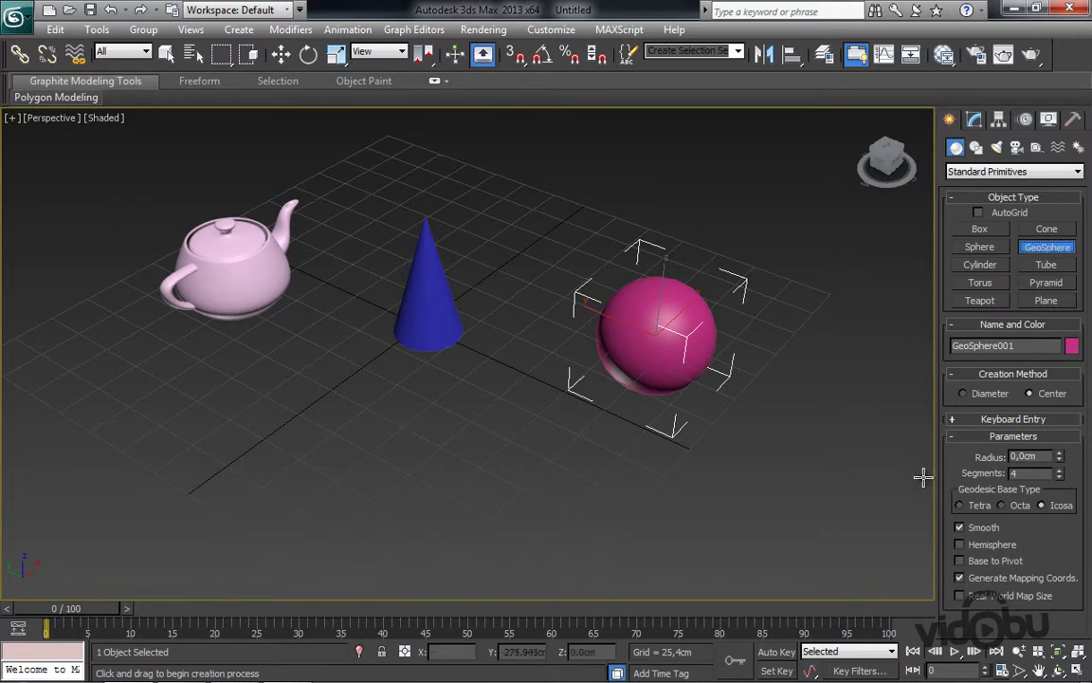
pyautogui.click(959, 560)
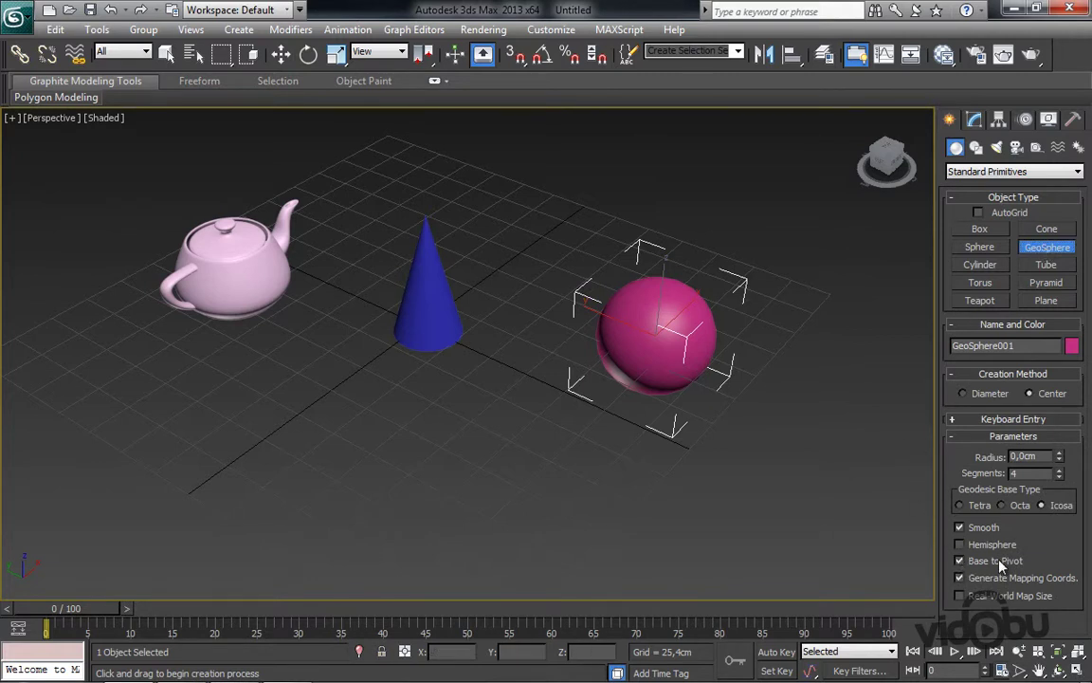
pyautogui.moveTo(622, 378); pyautogui.dragTo(676, 312, button='middle')
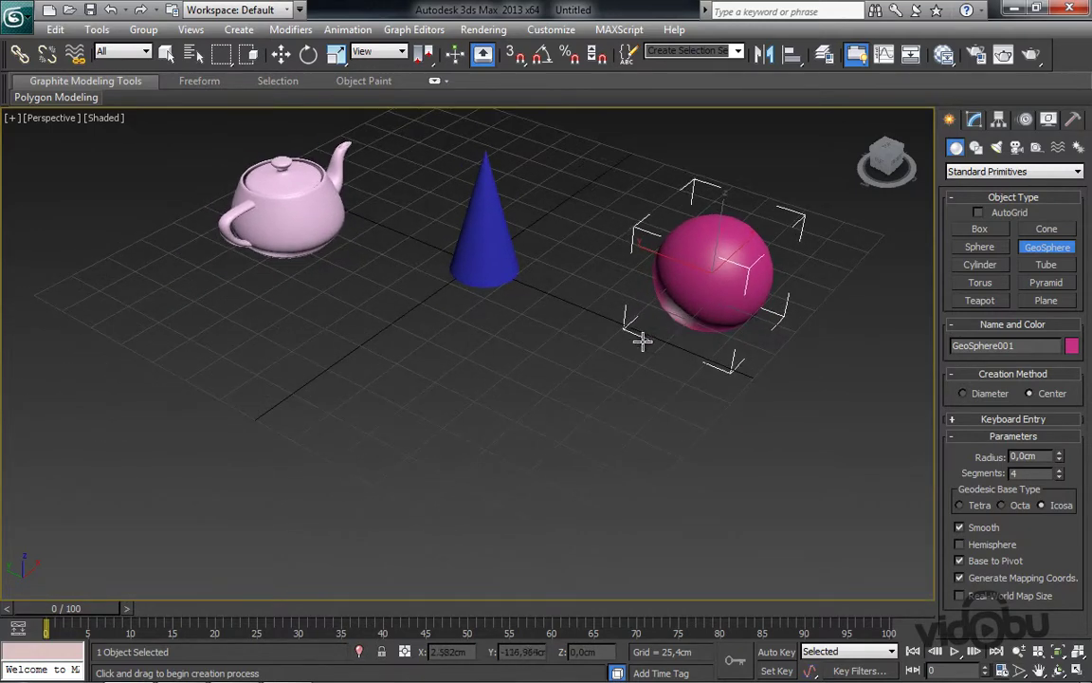
pyautogui.moveTo(560, 395); pyautogui.dragTo(581, 417)
pyautogui.moveTo(600, 433); pyautogui.dragTo(600, 433)
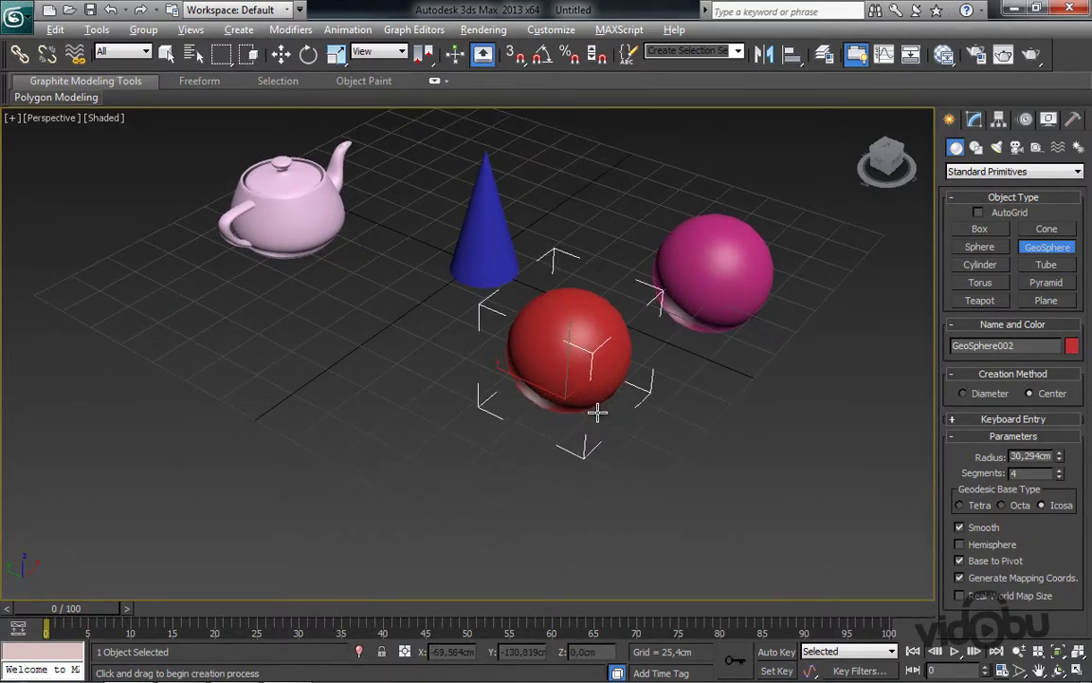
pyautogui.moveTo(598, 410)
pyautogui.keyDown('alt'); pyautogui.mouseDown(button='middle')
pyautogui.moveTo(514, 361)
pyautogui.moveTo(568, 373)
pyautogui.moveTo(615, 415)
pyautogui.moveTo(588, 409)
pyautogui.mouseUp(button='middle'); pyautogui.keyUp('alt')
pyautogui.press('w')
pyautogui.press('Delete')
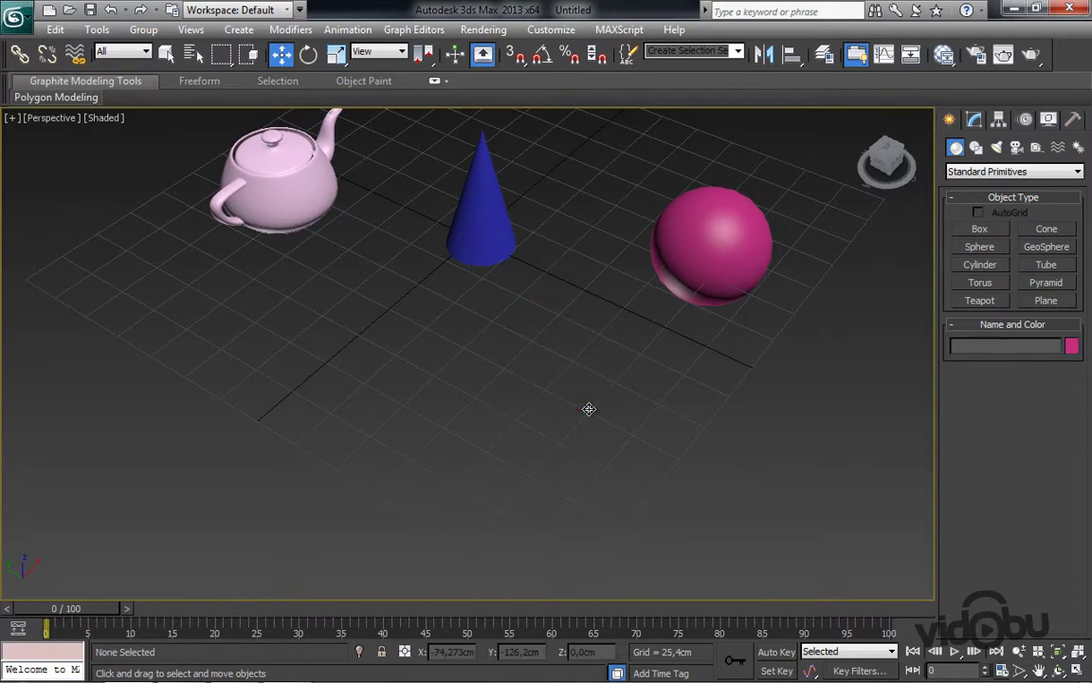
# Create Sphere001 with radius 30,591 cm, 32 segments and Base To Pivot enabled.
pyautogui.click(967, 249)
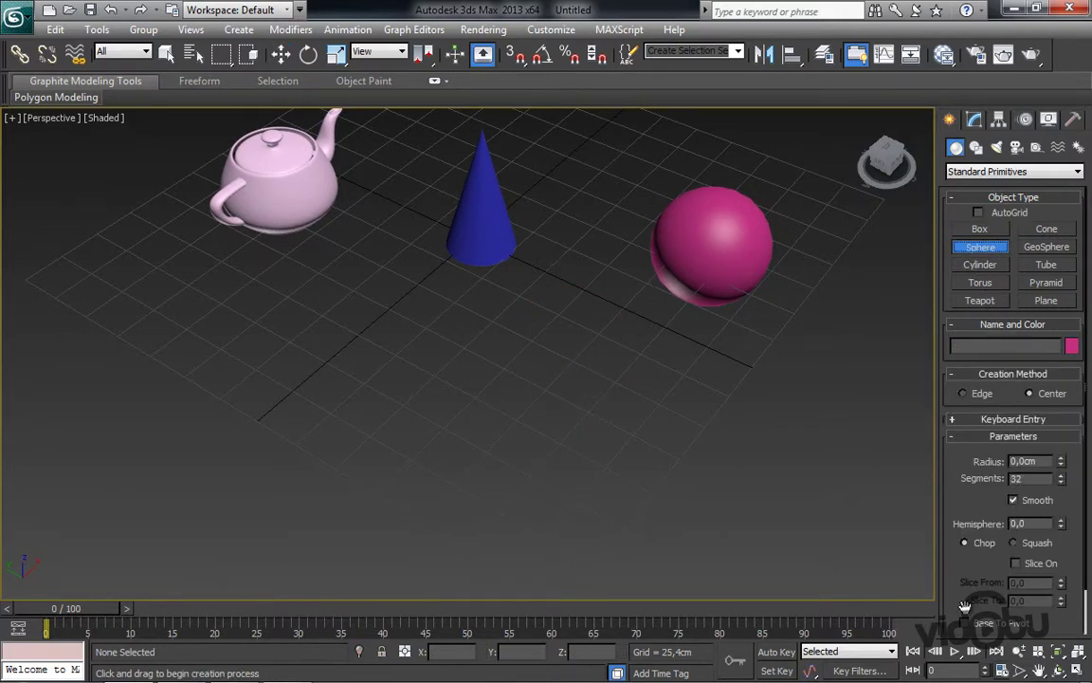
pyautogui.scroll(-2, 953, 569)
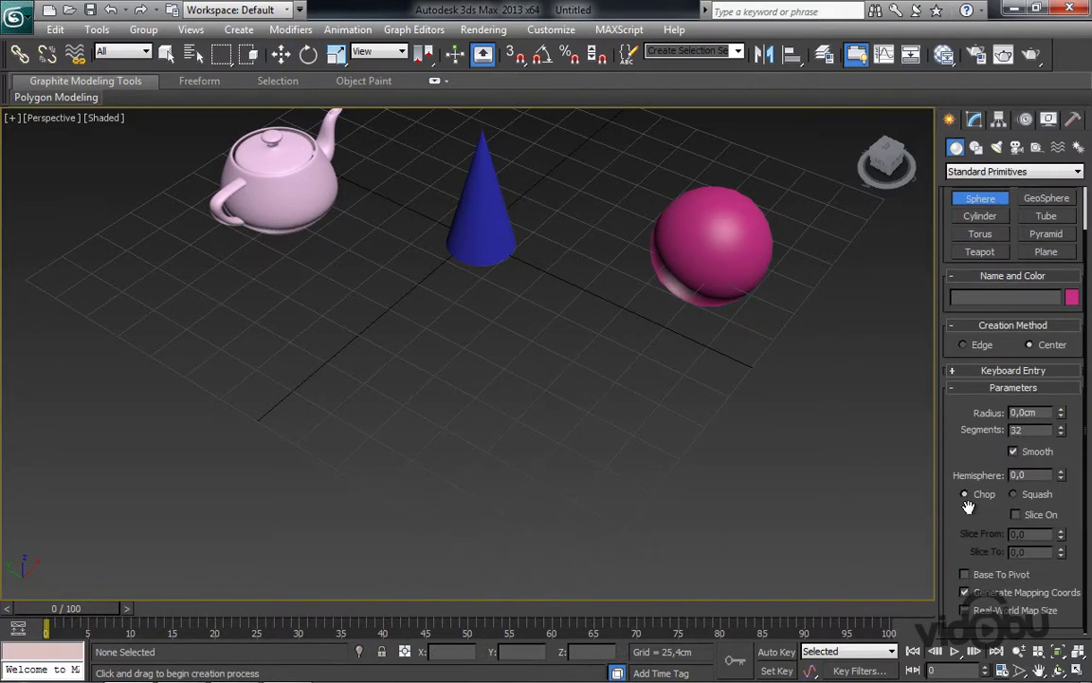
pyautogui.click(965, 577)
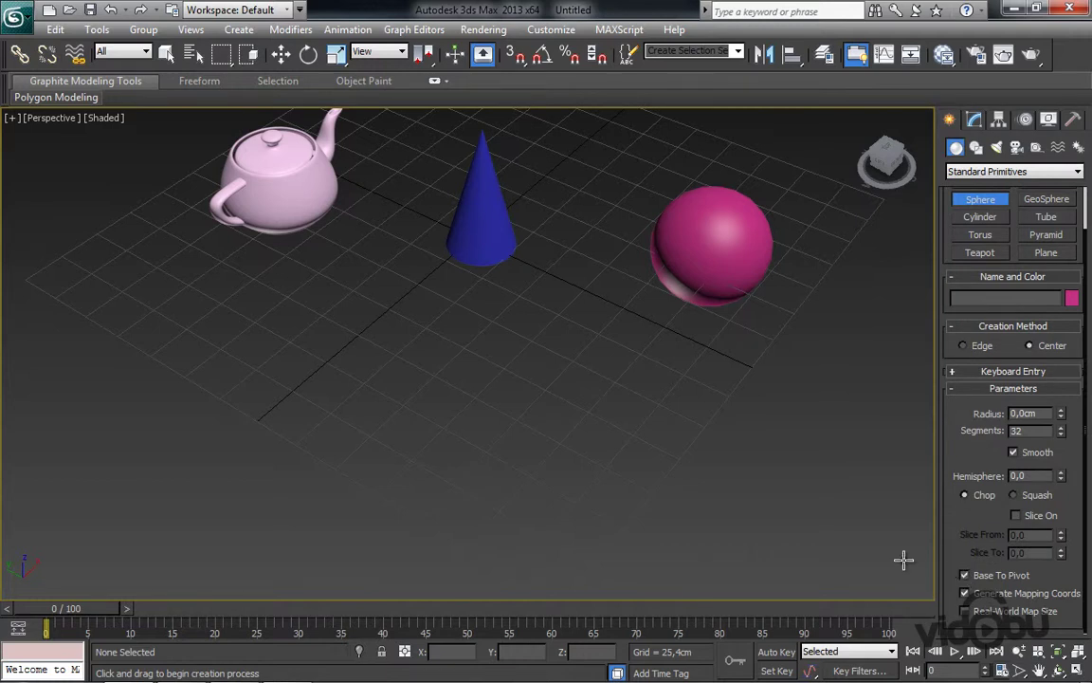
pyautogui.moveTo(568, 379)
pyautogui.mouseDown()
pyautogui.moveTo(573, 395)
pyautogui.moveTo(627, 423)
pyautogui.mouseUp()
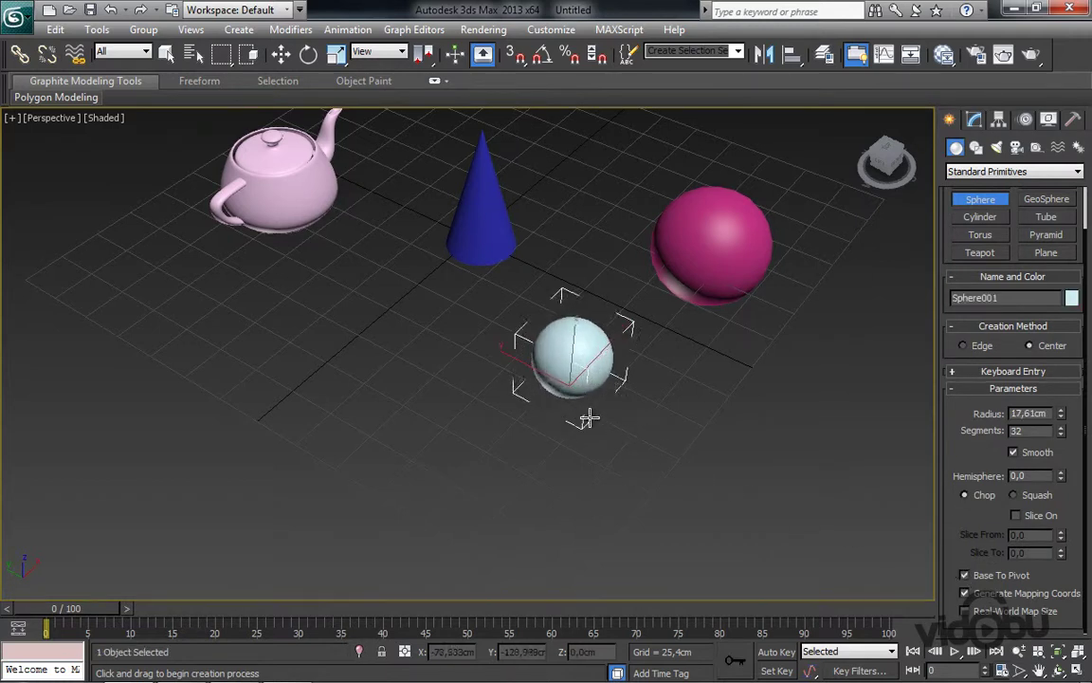
pyautogui.moveTo(628, 423)
pyautogui.keyDown('alt'); pyautogui.mouseDown(button='middle')
pyautogui.moveTo(545, 417)
pyautogui.moveTo(519, 361)
pyautogui.moveTo(590, 358)
pyautogui.moveTo(538, 363)
pyautogui.moveTo(581, 370)
pyautogui.moveTo(593, 390)
pyautogui.moveTo(619, 397)
pyautogui.mouseUp(button='middle'); pyautogui.keyUp('alt')
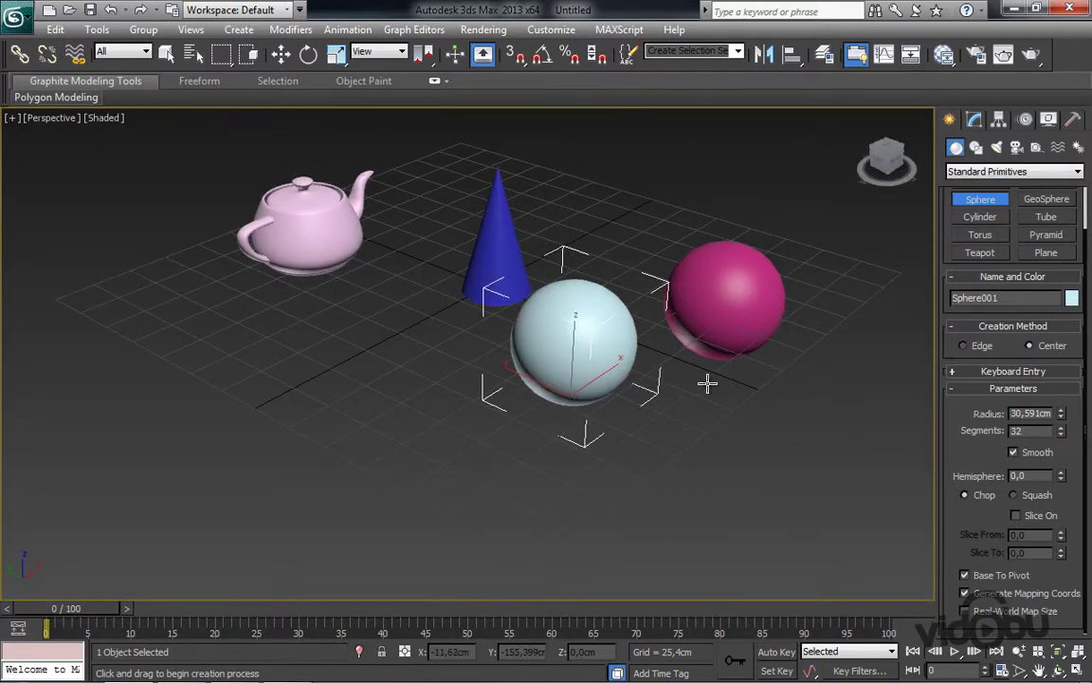
# Move the sphere beside the GeoSphere and the cone far left behind the teapot.
pyautogui.press('w')
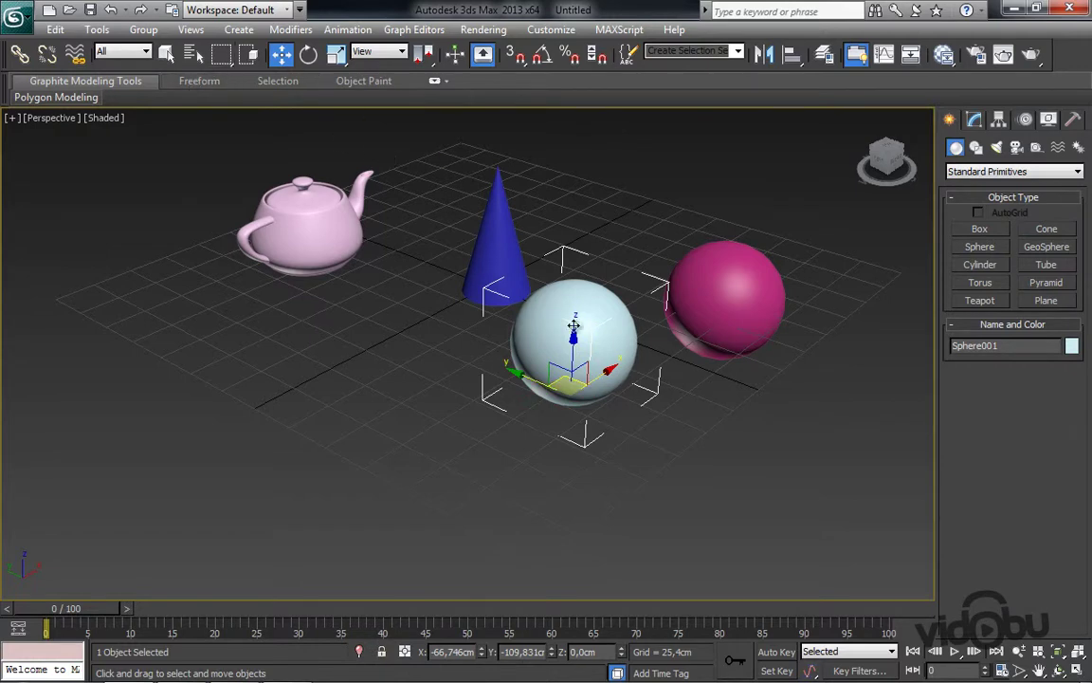
pyautogui.moveTo(566, 392); pyautogui.dragTo(593, 278)
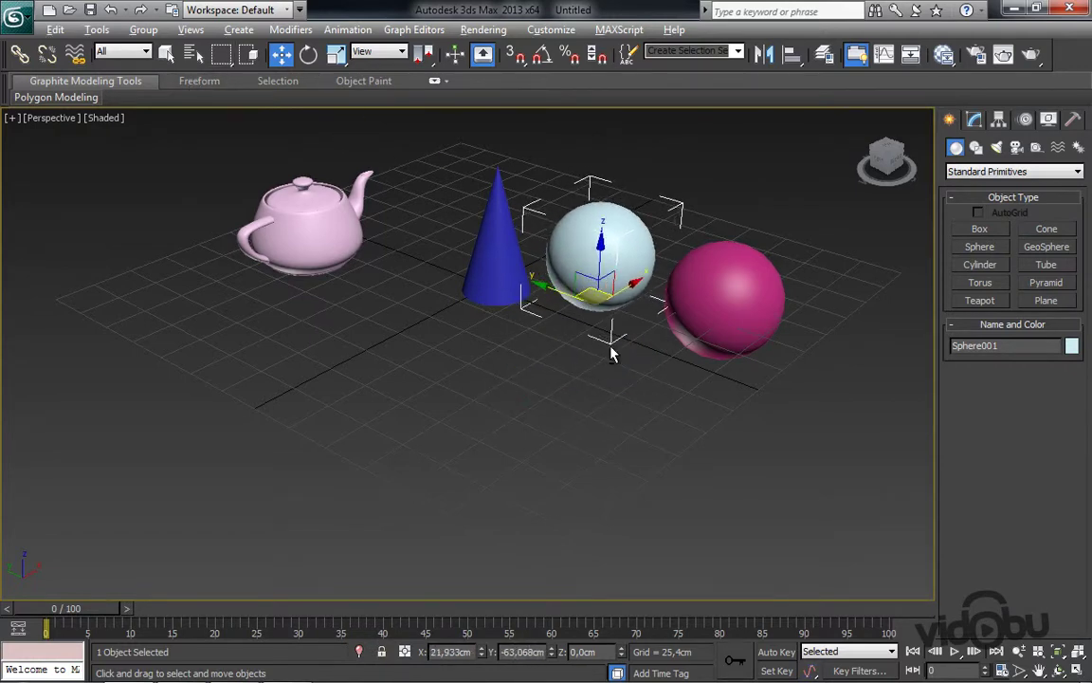
pyautogui.moveTo(611, 349)
pyautogui.keyDown('alt'); pyautogui.mouseDown(button='middle')
pyautogui.moveTo(681, 365)
pyautogui.moveTo(654, 351)
pyautogui.mouseUp(button='middle'); pyautogui.keyUp('alt')
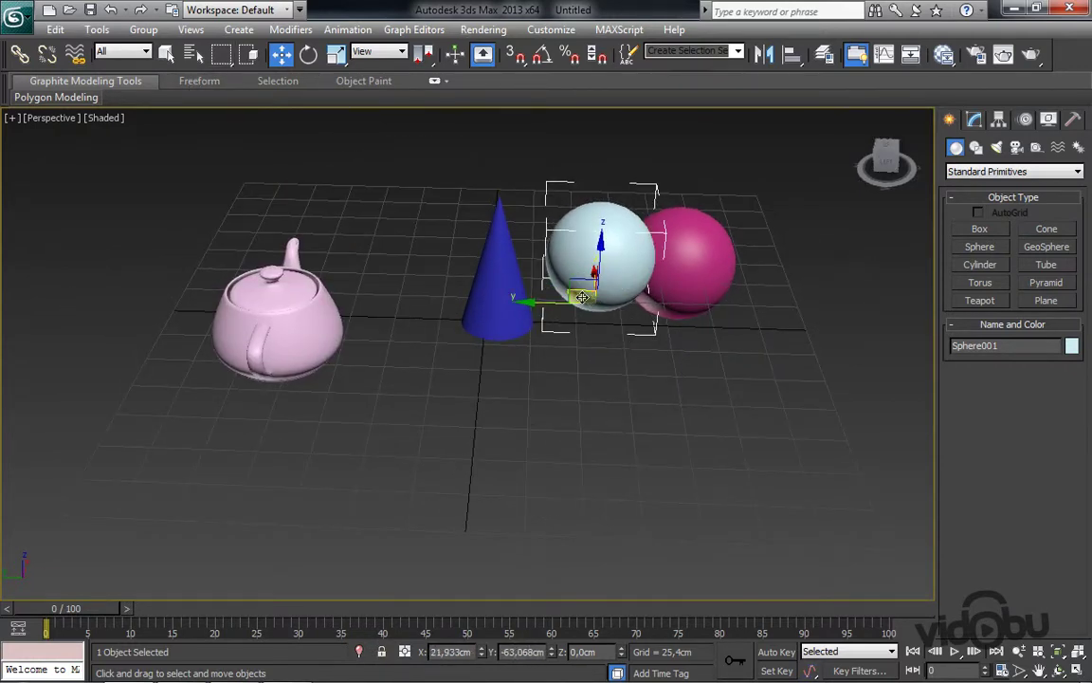
pyautogui.moveTo(577, 284); pyautogui.dragTo(501, 278)
pyautogui.click(512, 318)
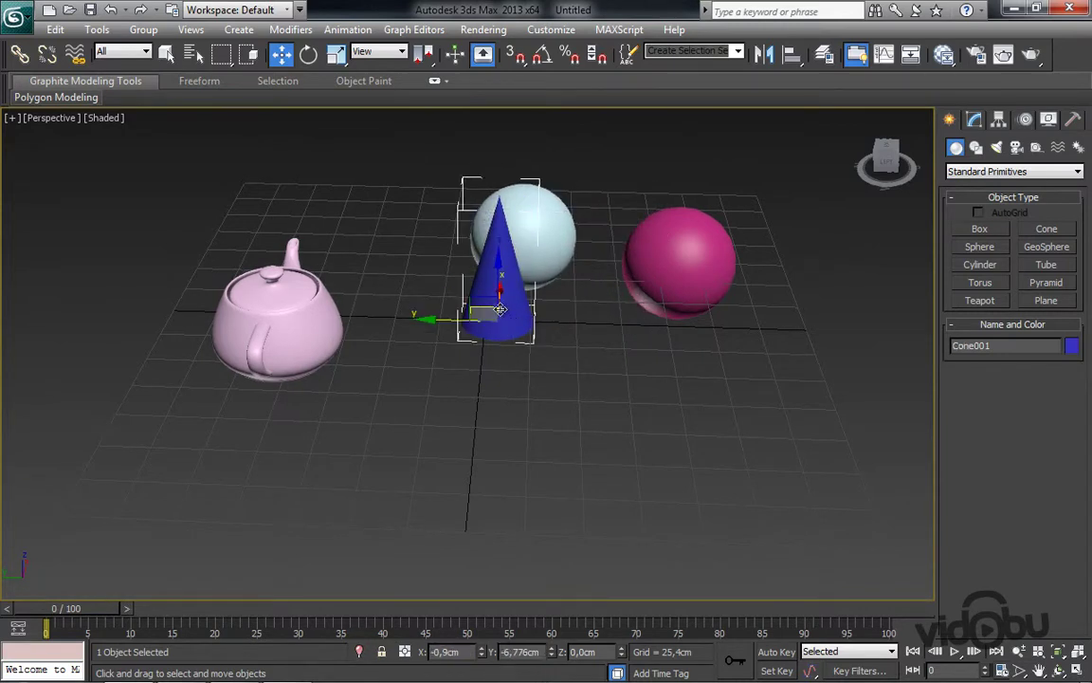
pyautogui.moveTo(463, 324); pyautogui.dragTo(157, 294)
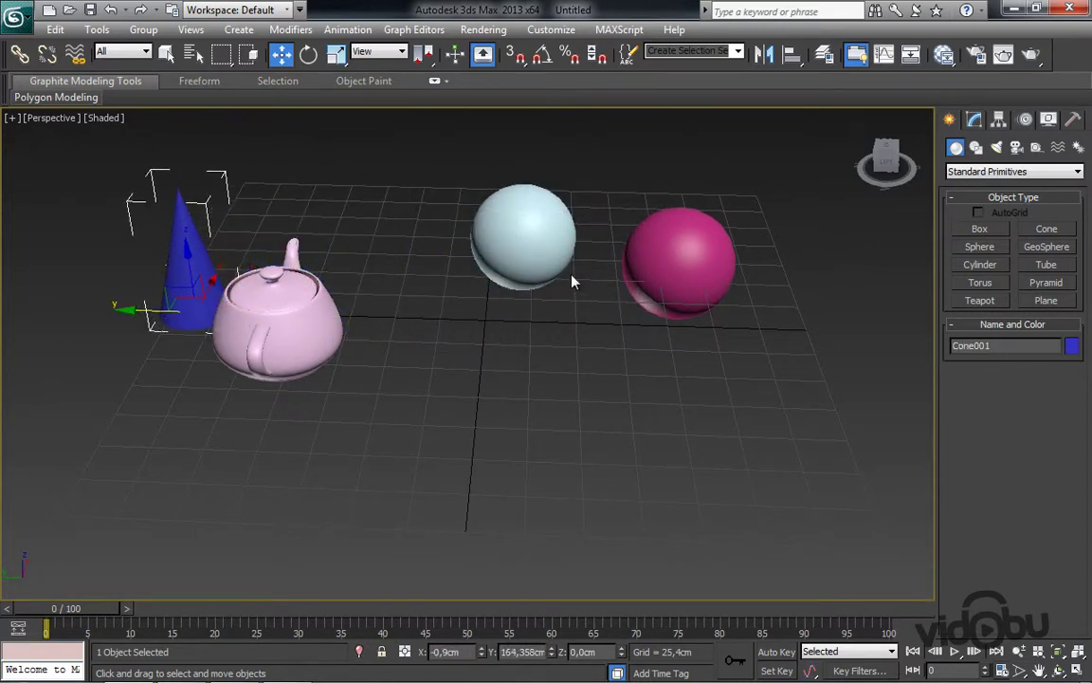
# Raise the GeoSphere to Z 22,29 cm and turn on Edged Faces display.
pyautogui.click(672, 246)
pyautogui.moveTo(676, 233); pyautogui.dragTo(677, 194)
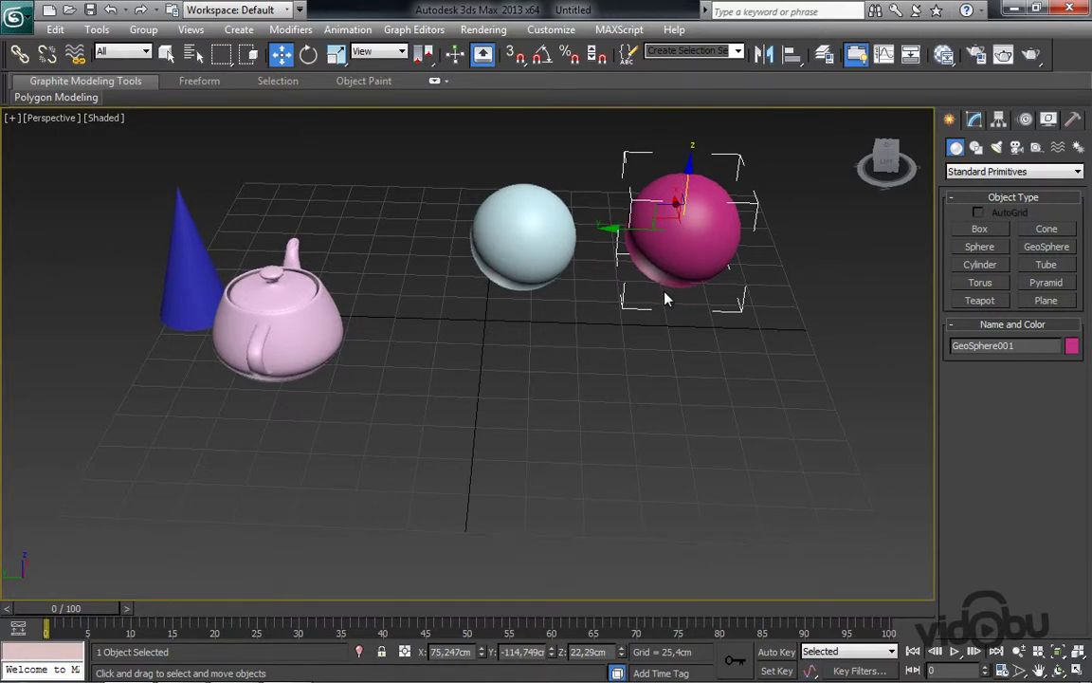
pyautogui.press('F4')
pyautogui.scroll(3, 650, 252)
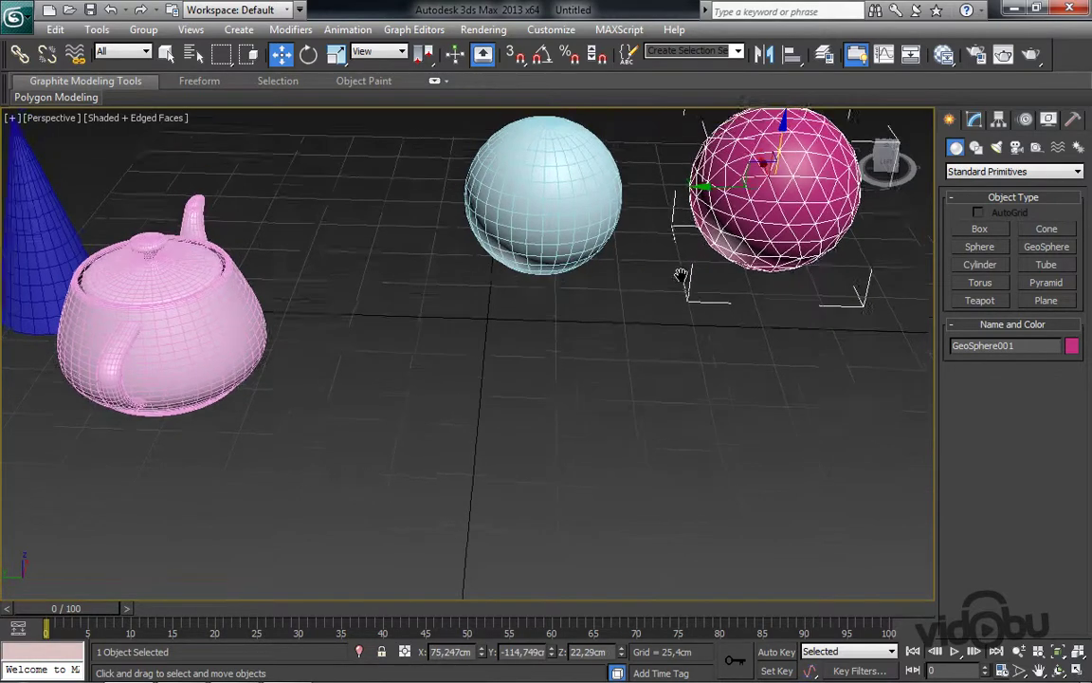
pyautogui.moveTo(669, 268); pyautogui.dragTo(531, 365, button='middle')
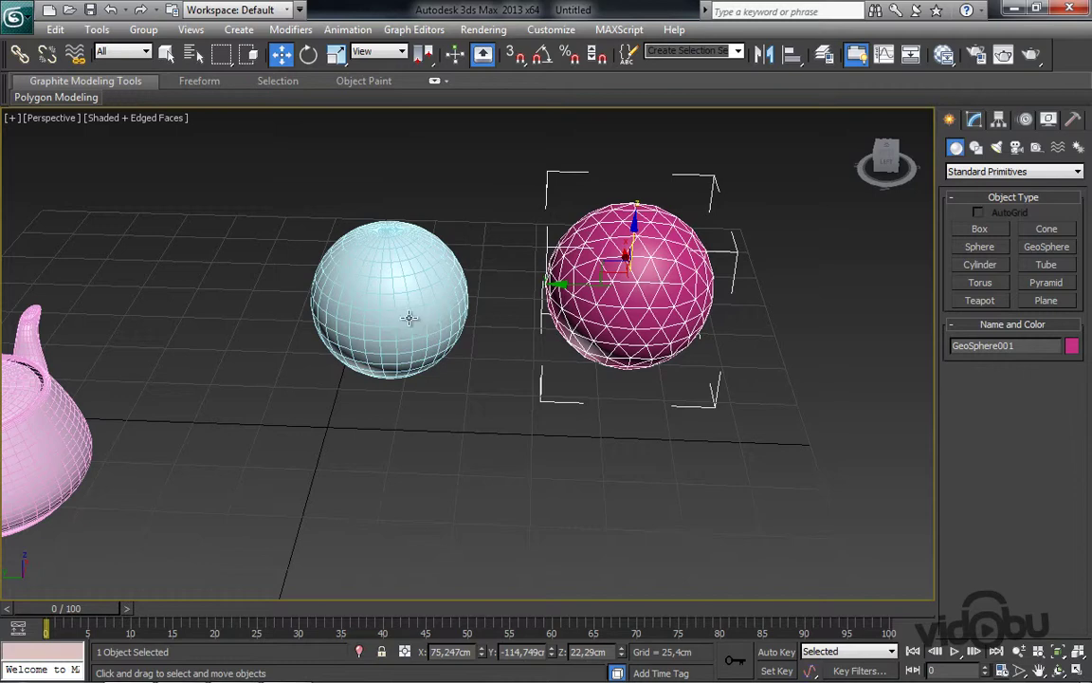
pyautogui.scroll(3, 410, 320)
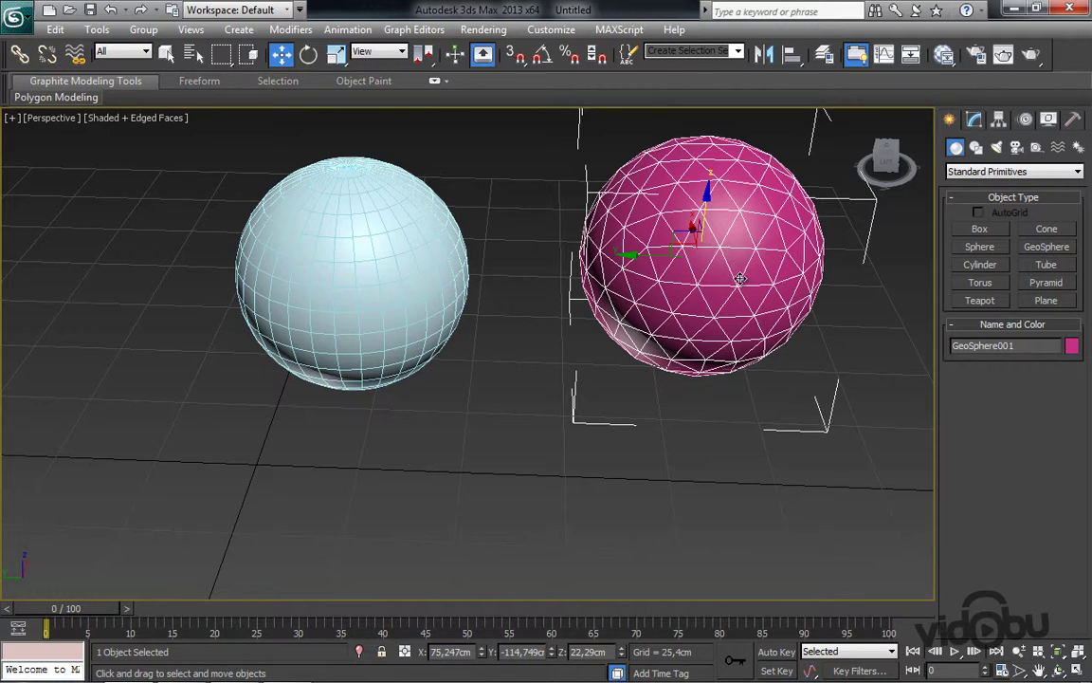
# Compare Tetra, Octa and Icosa geodesic base types on GeoSphere001, ending on Icosa.
pyautogui.click(977, 120)
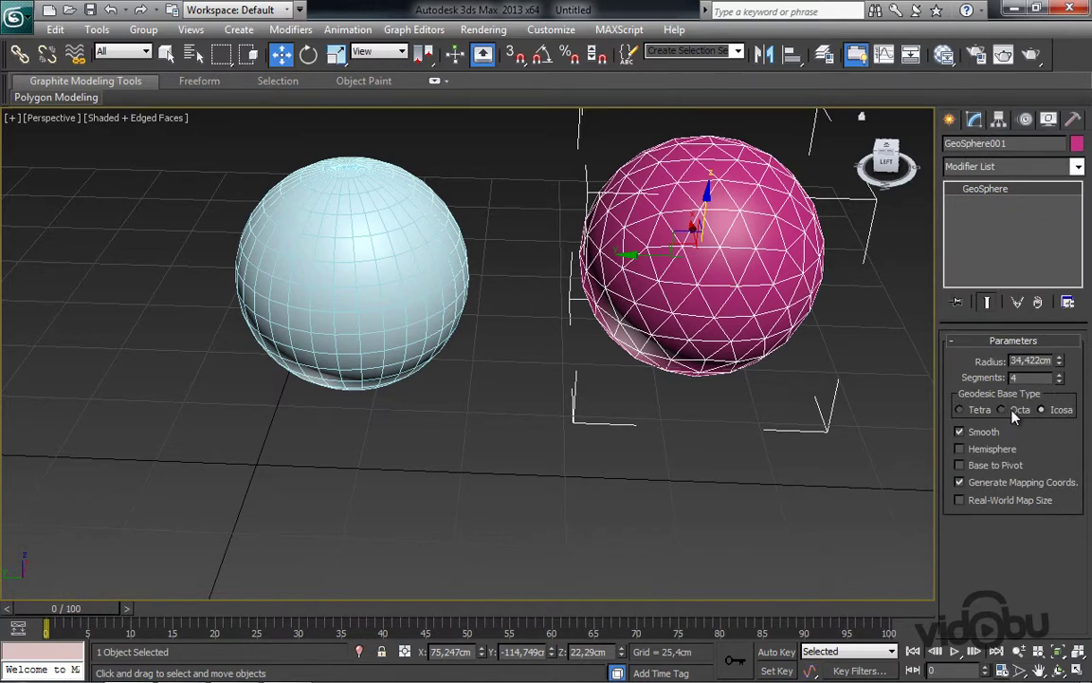
pyautogui.click(974, 412)
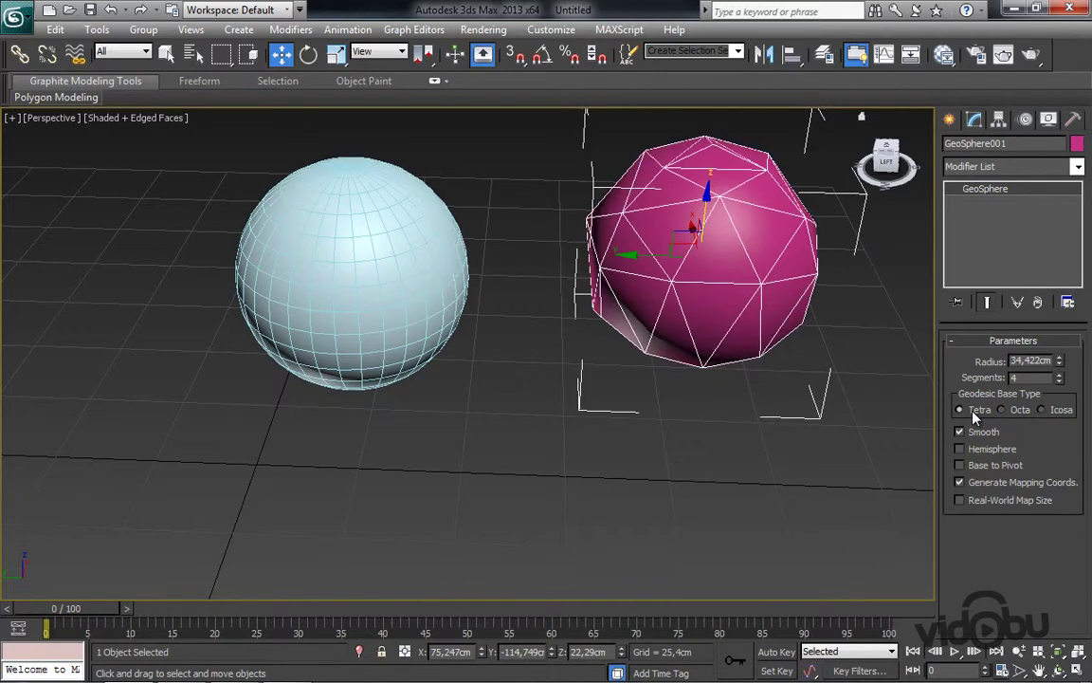
pyautogui.click(1012, 414)
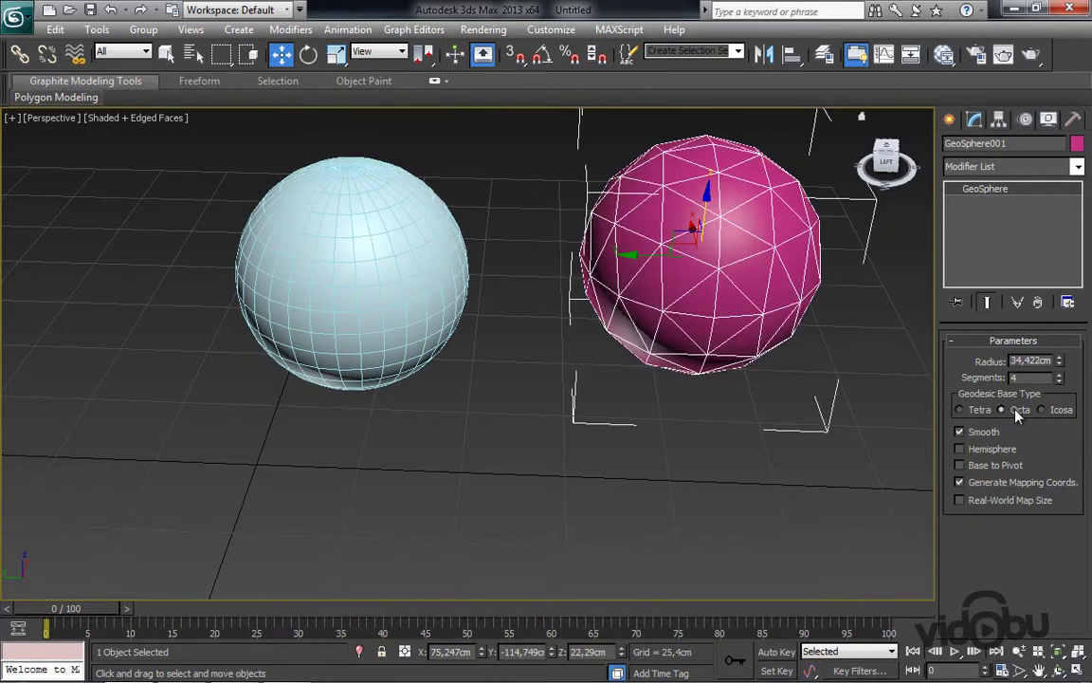
pyautogui.click(1056, 412)
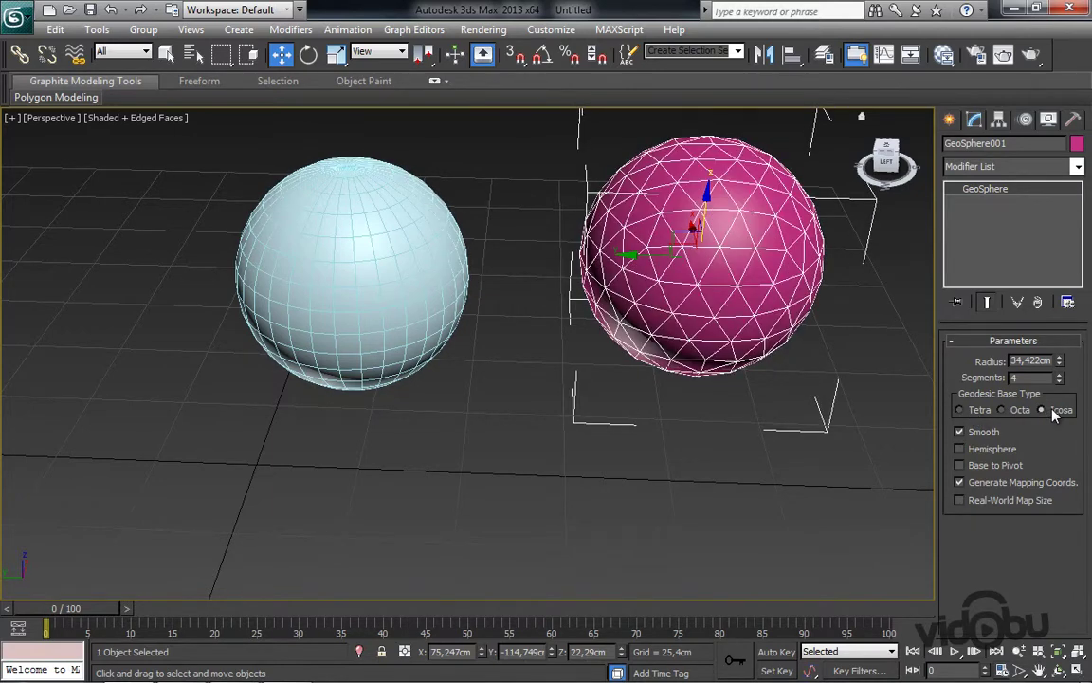
pyautogui.click(1018, 409)
pyautogui.click(977, 410)
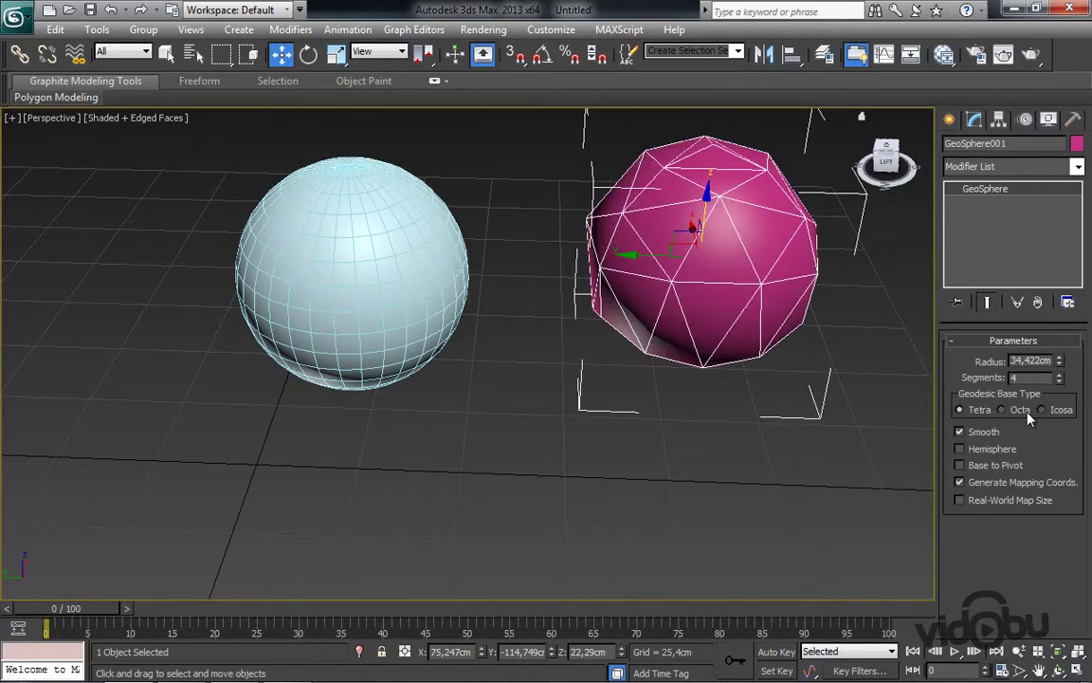
pyautogui.click(1025, 414)
pyautogui.click(1056, 408)
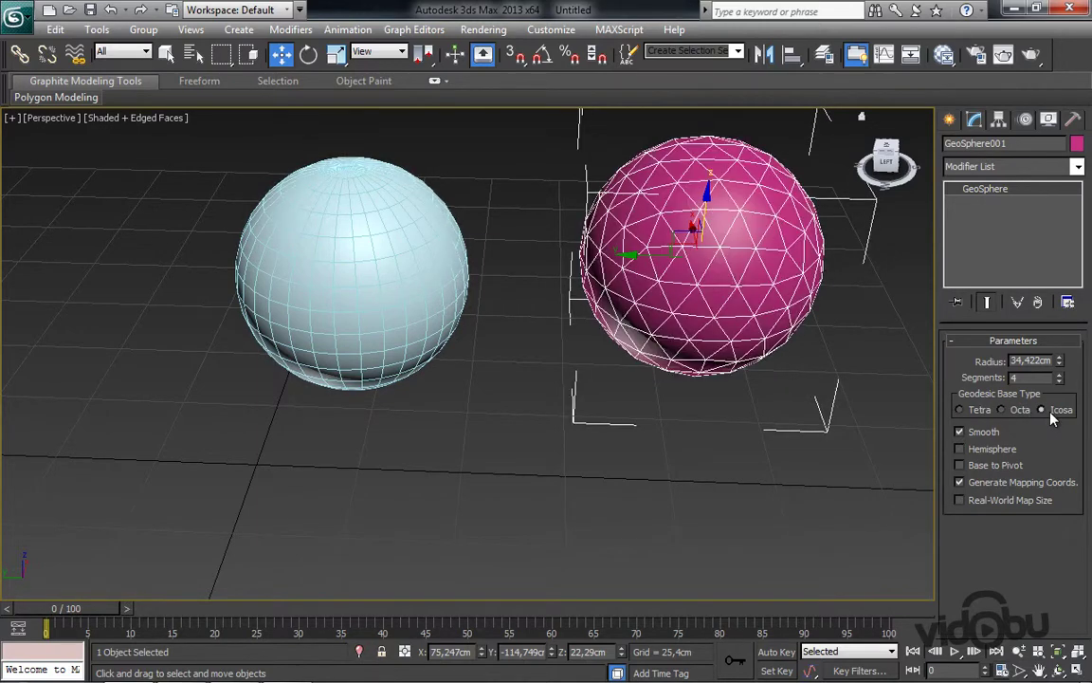
# Set GeoSphere001's Segments to 5 and enable Hemisphere to form a half-dome.
pyautogui.click(1060, 375)
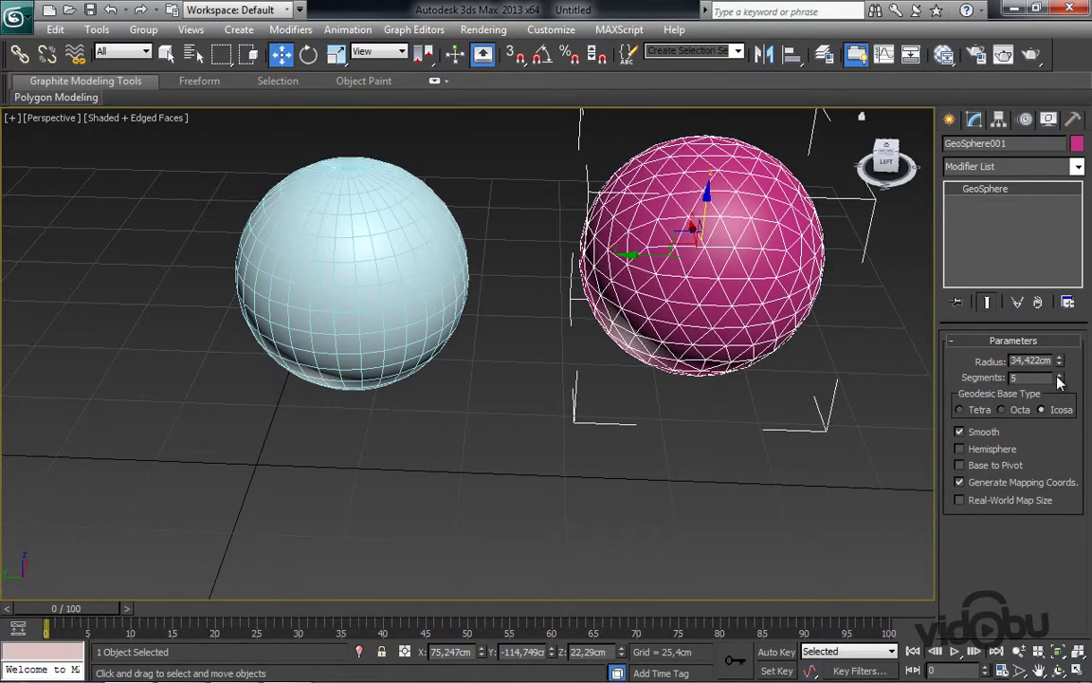
pyautogui.click(991, 450)
pyautogui.keyDown('alt'); pyautogui.moveTo(744, 316); pyautogui.dragTo(720, 397, button='middle'); pyautogui.keyUp('alt')
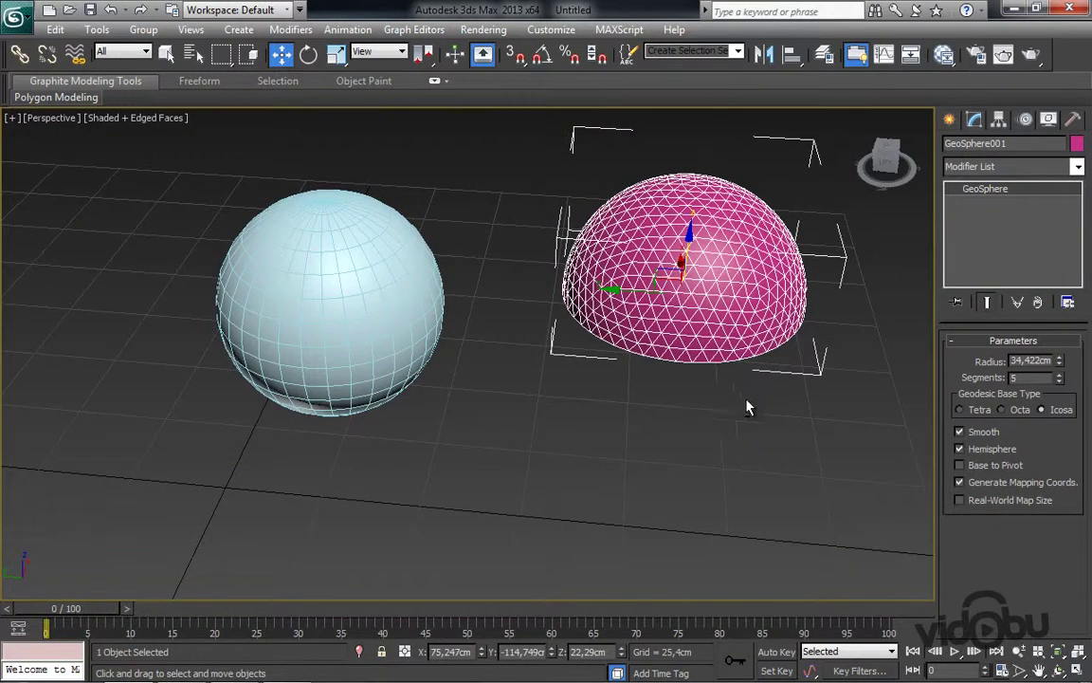
pyautogui.moveTo(736, 343); pyautogui.dragTo(672, 355, button='middle')
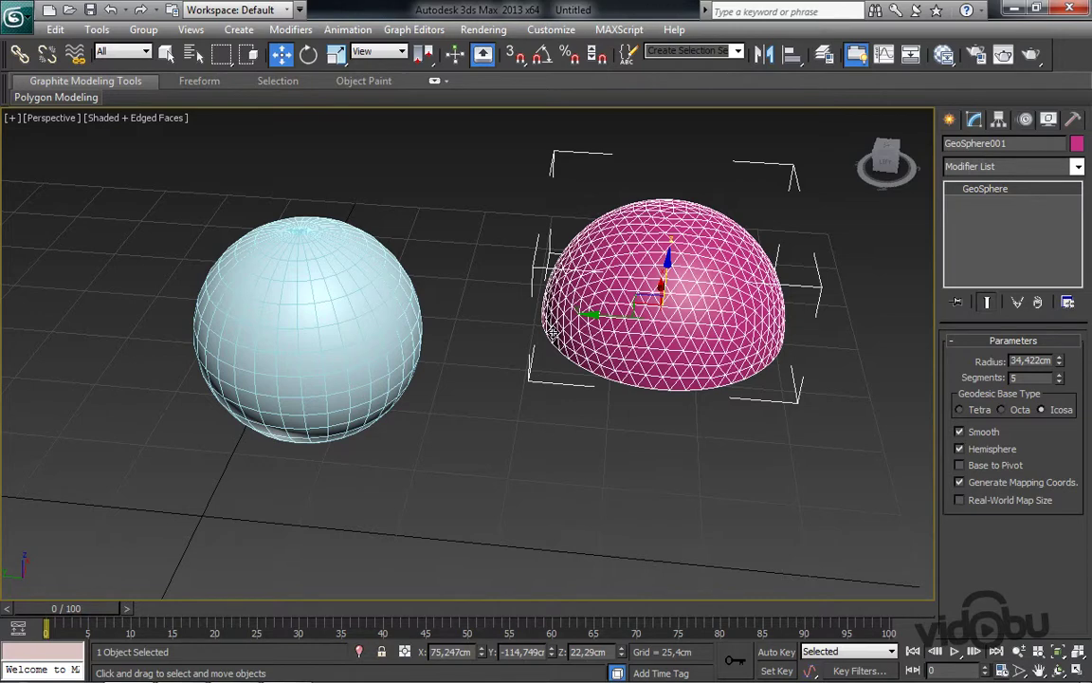
pyautogui.moveTo(597, 319); pyautogui.dragTo(579, 367, button='middle')
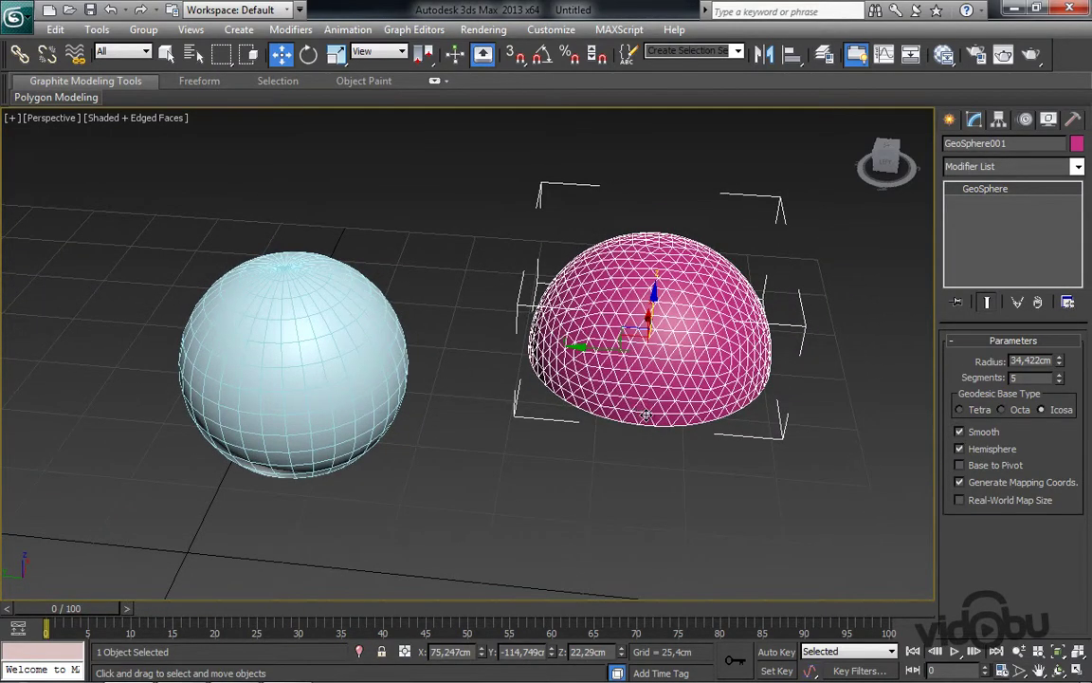